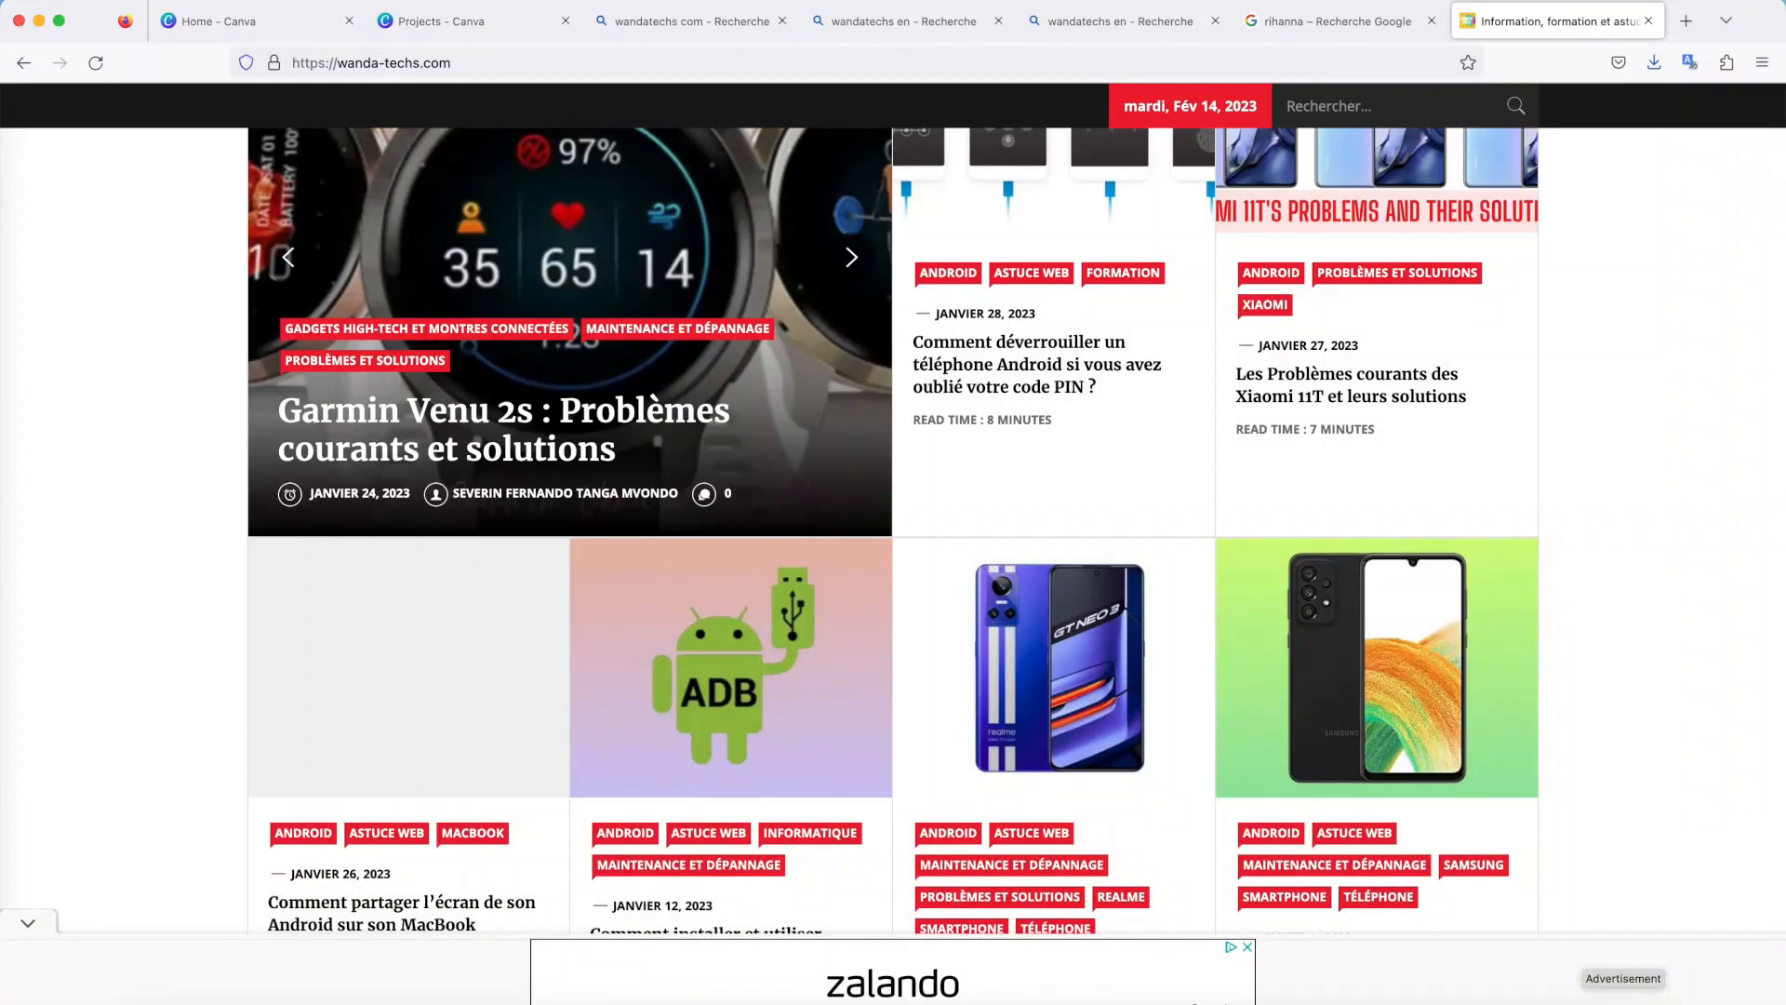
# Browse the wanda-techs.com home page through its article list to the page navigation and missed-news section
pyautogui.scroll(-10, 1399, 671)
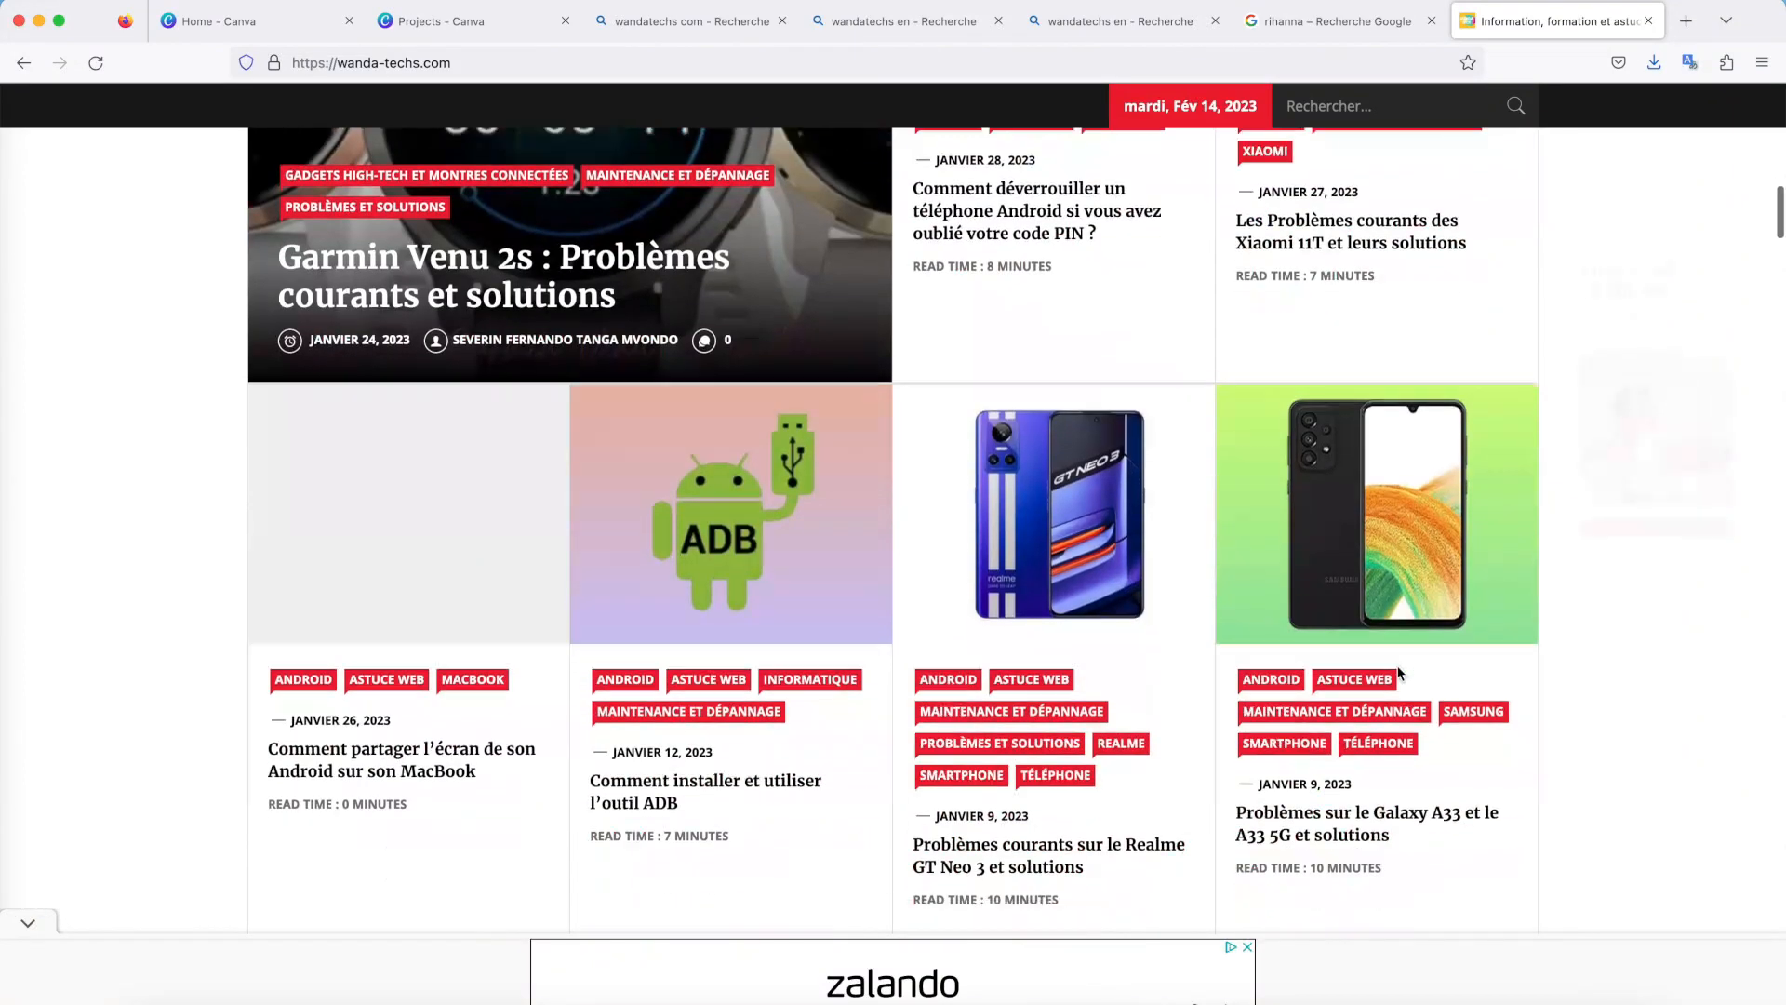
pyautogui.scroll(10, 1398, 672)
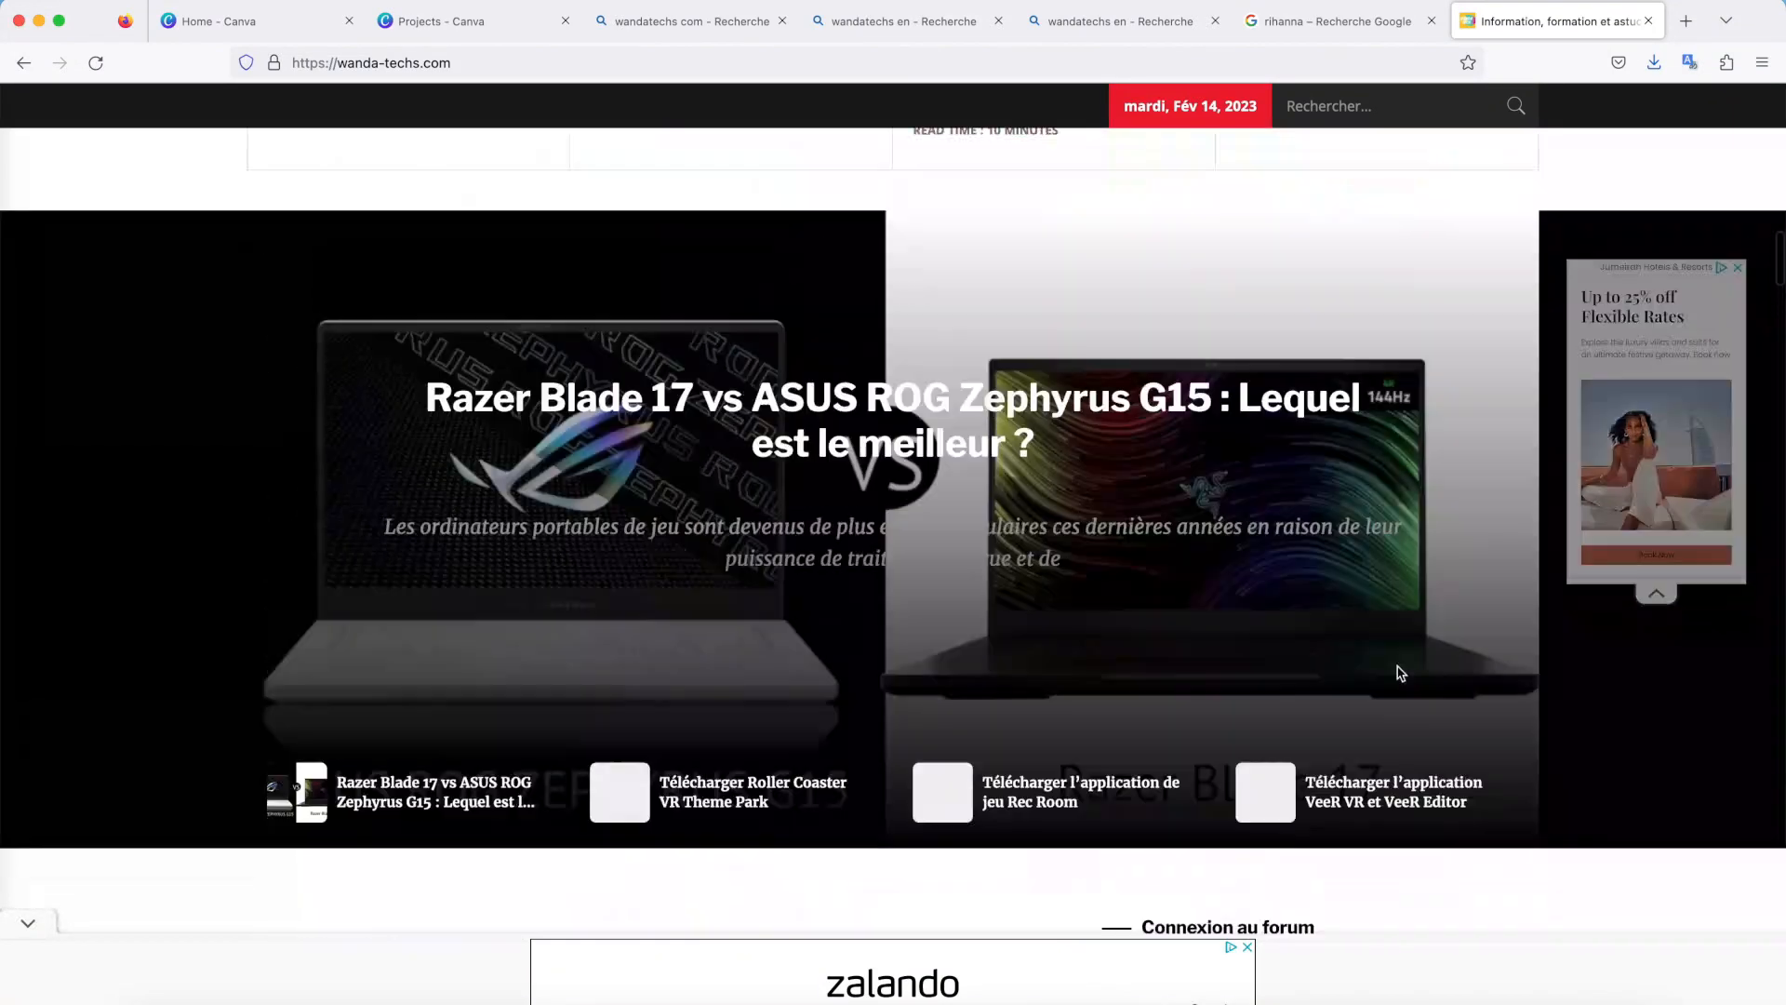
pyautogui.scroll(5, 1398, 672)
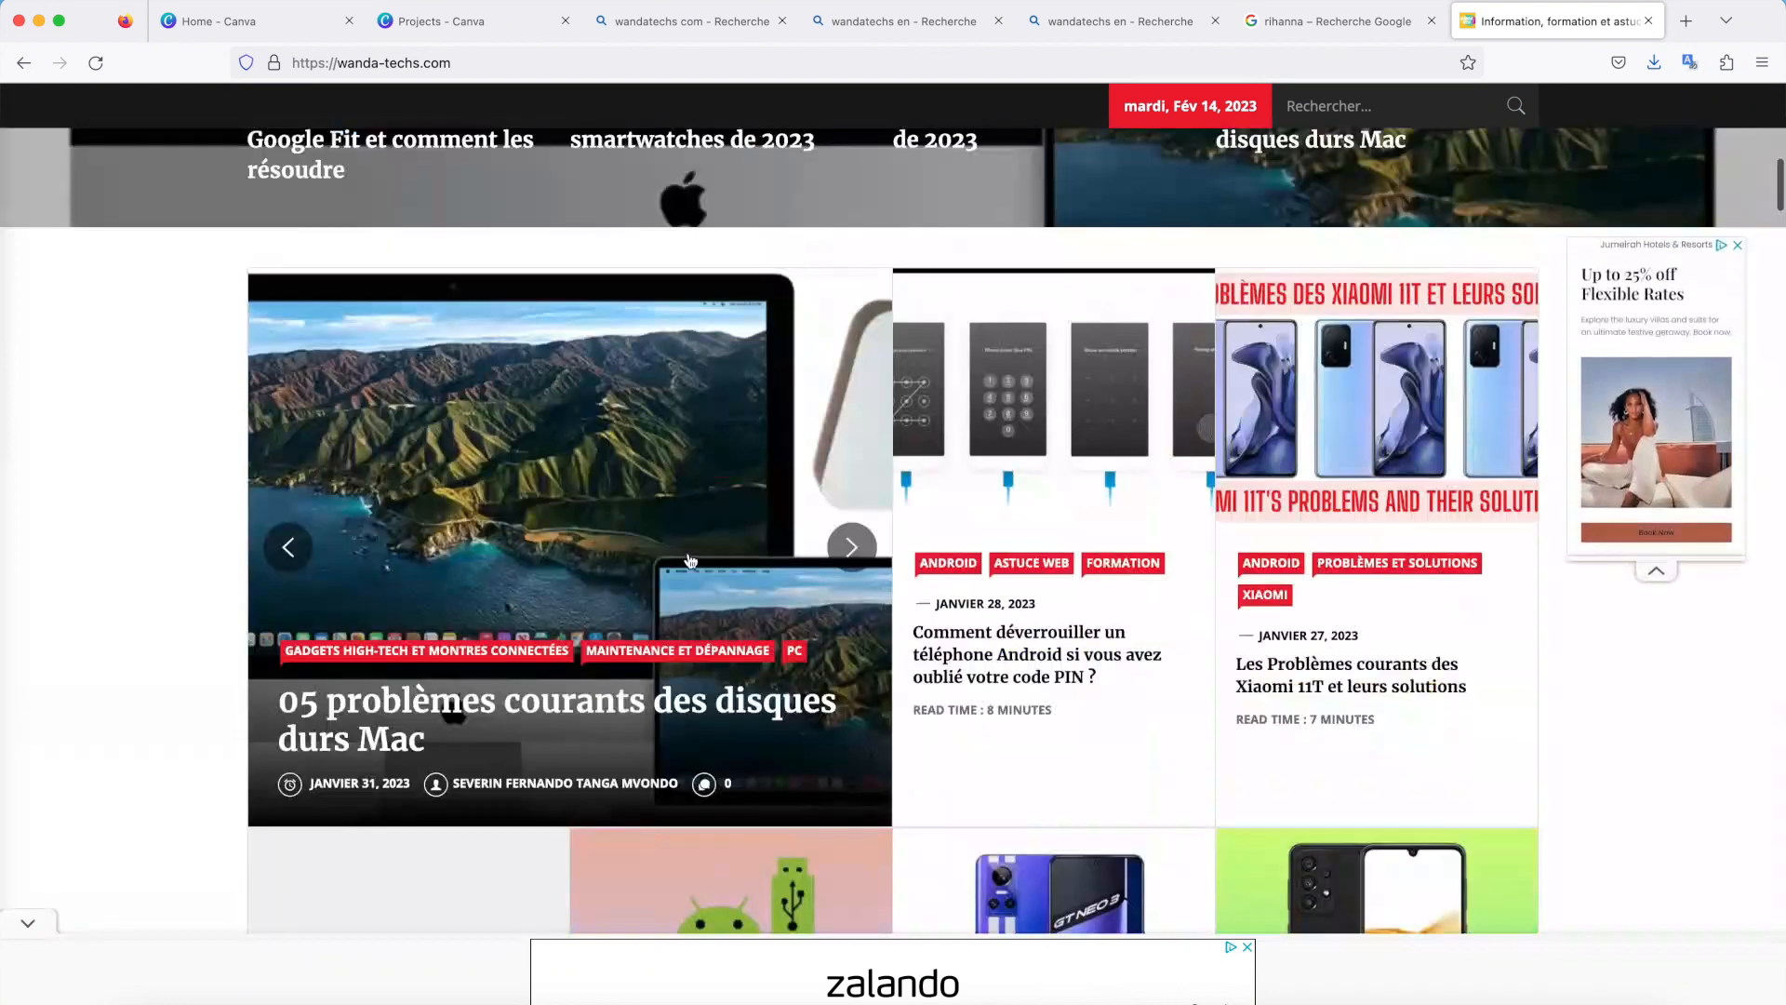
pyautogui.moveTo(2, 467)
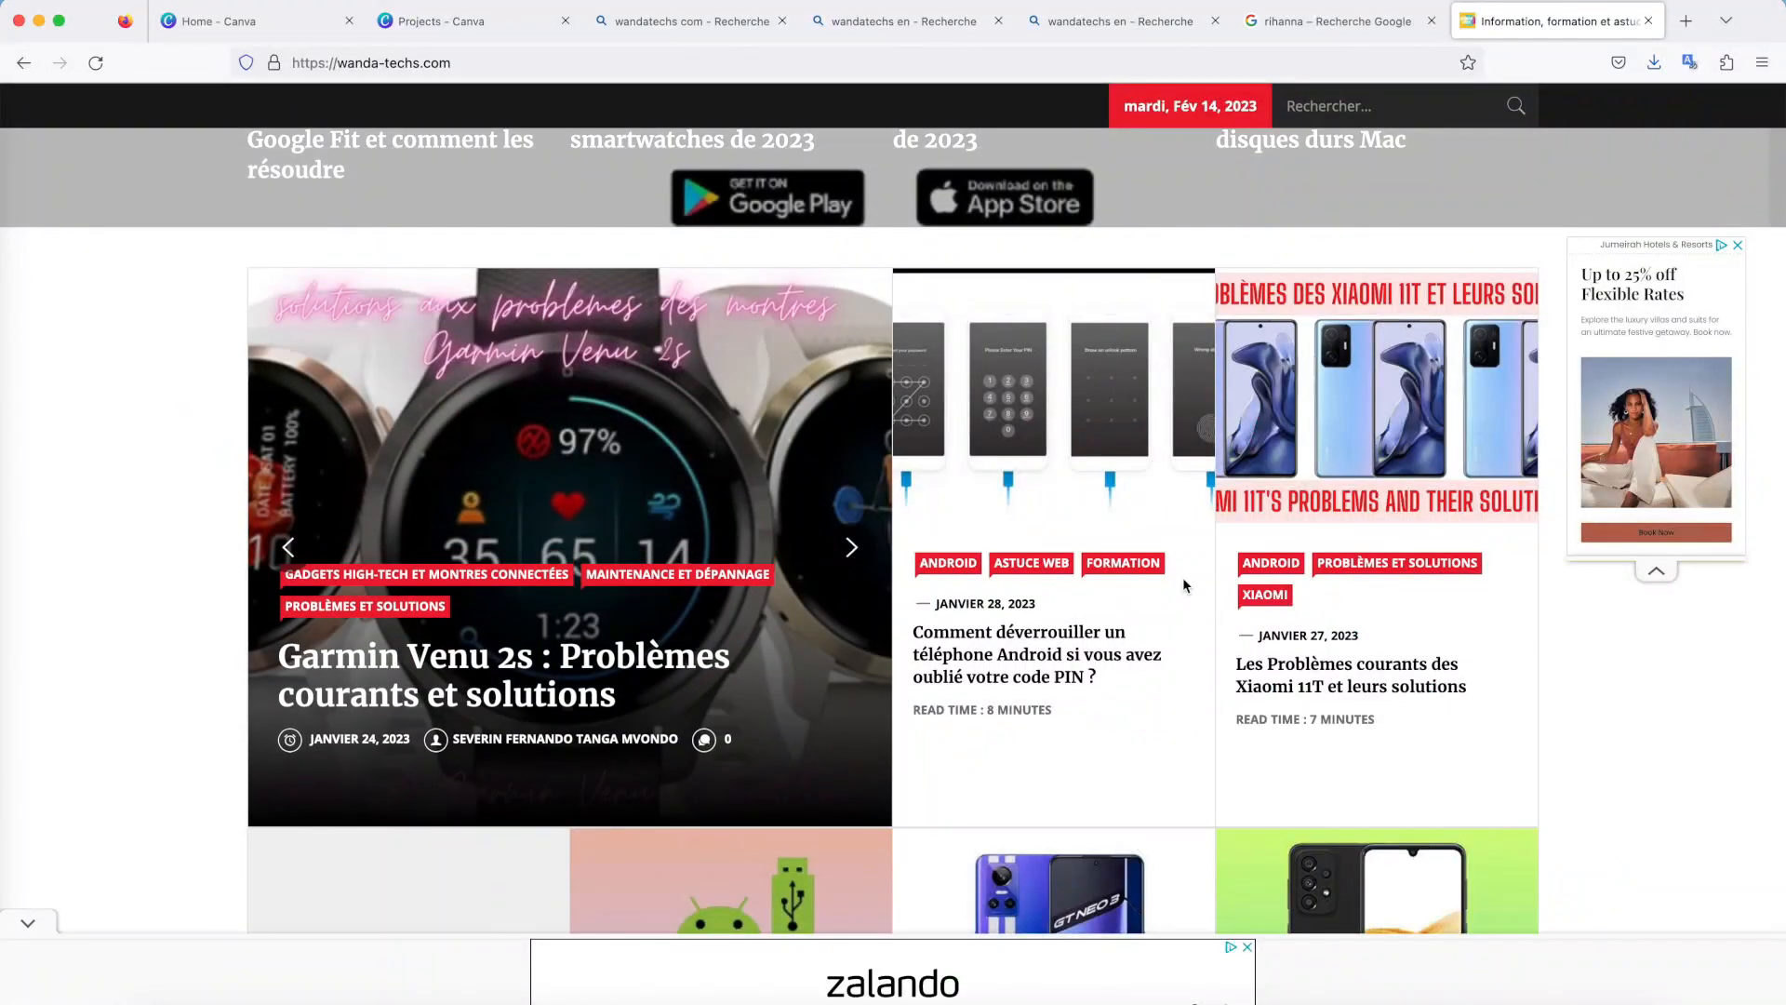
pyautogui.scroll(-15, 1072, 455)
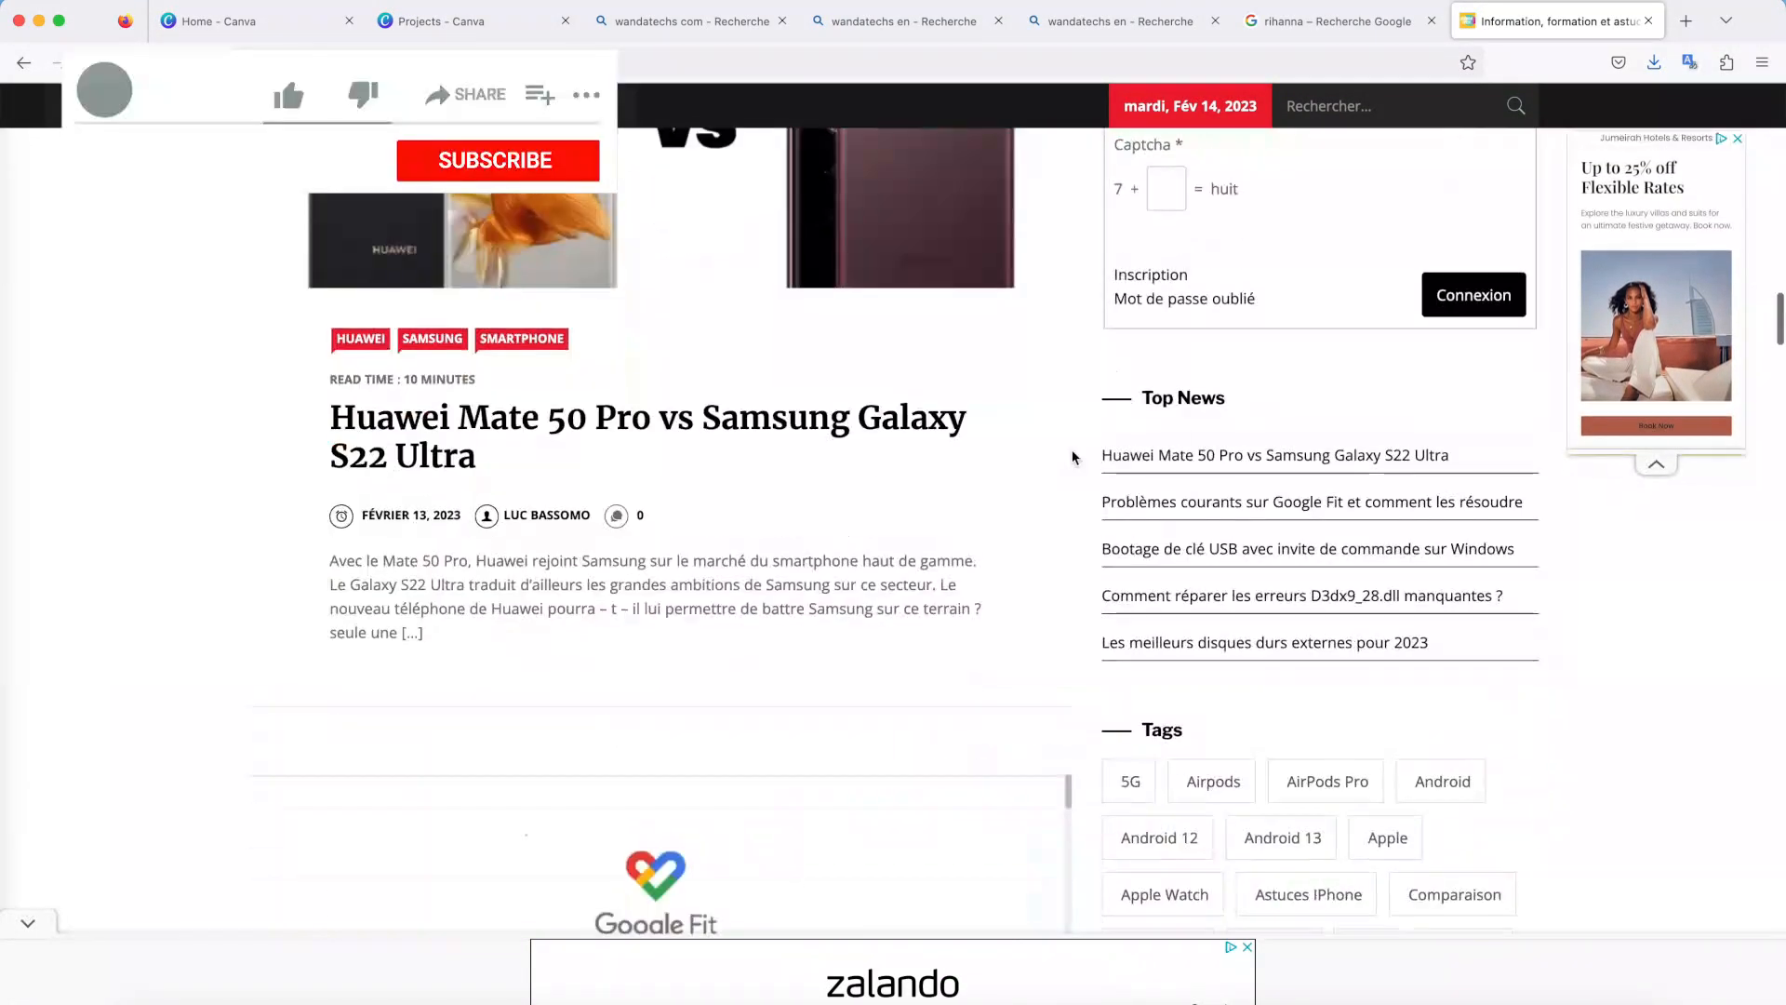
pyautogui.scroll(-20, 1073, 455)
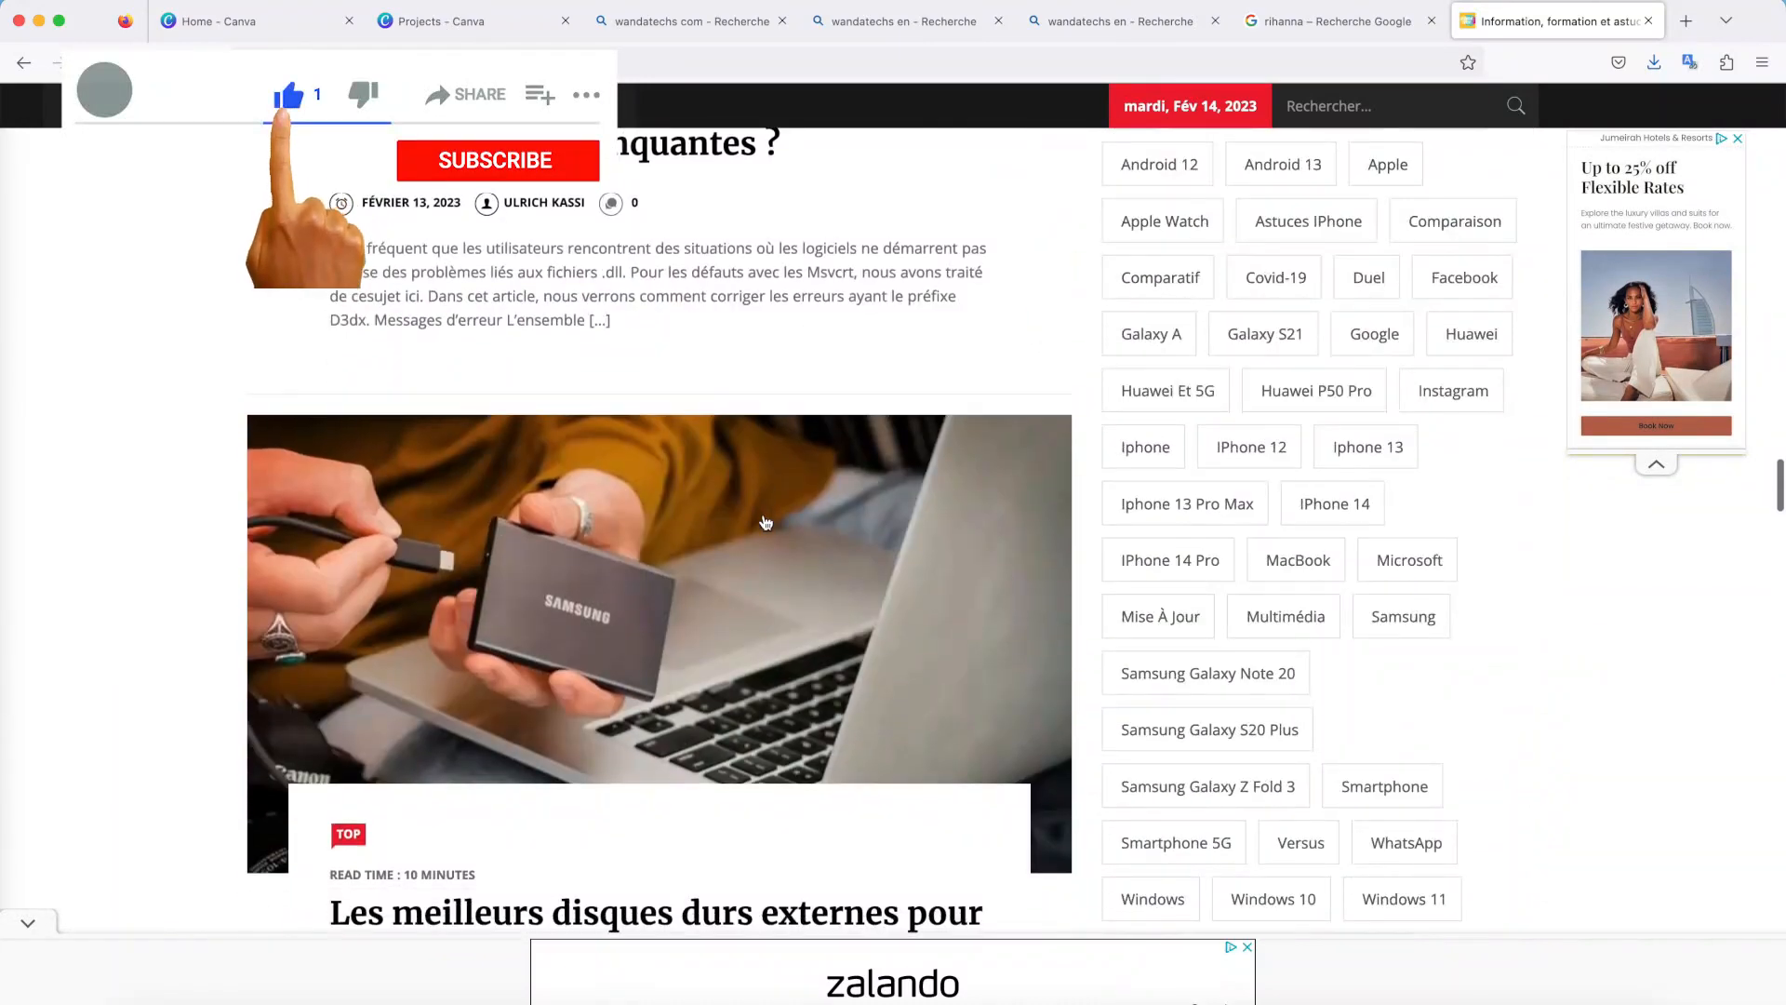
pyautogui.scroll(-10, 765, 521)
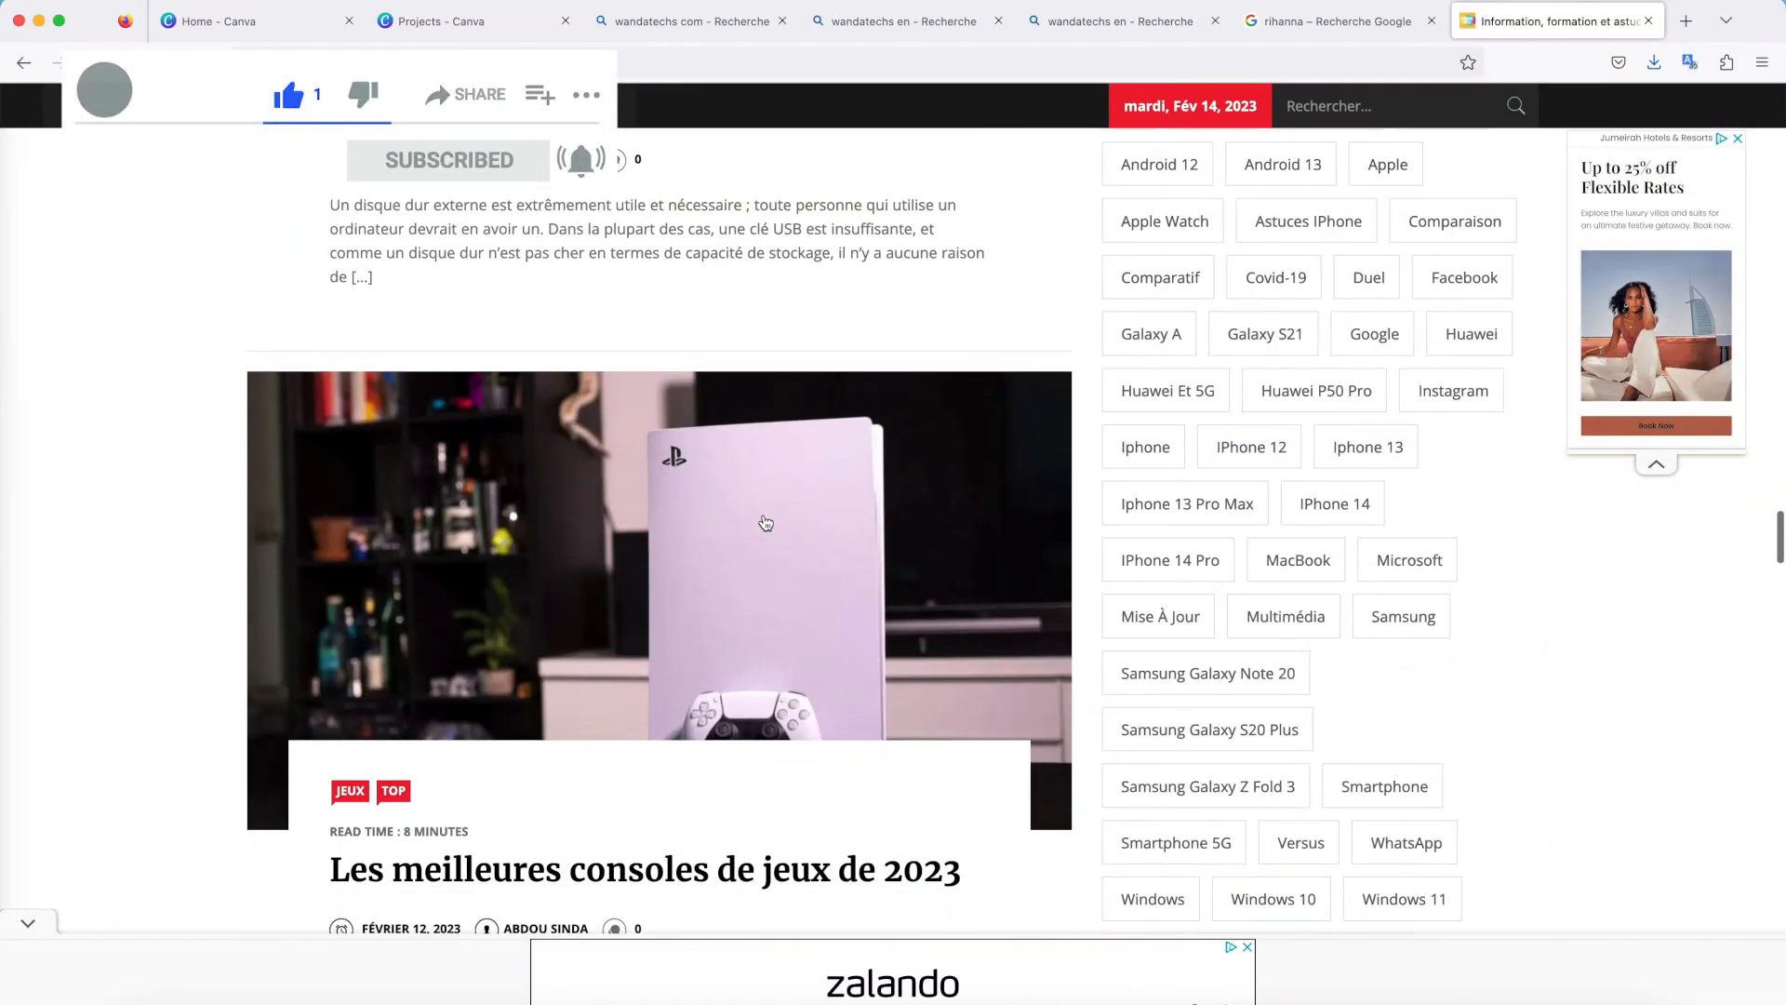
pyautogui.scroll(-10, 763, 513)
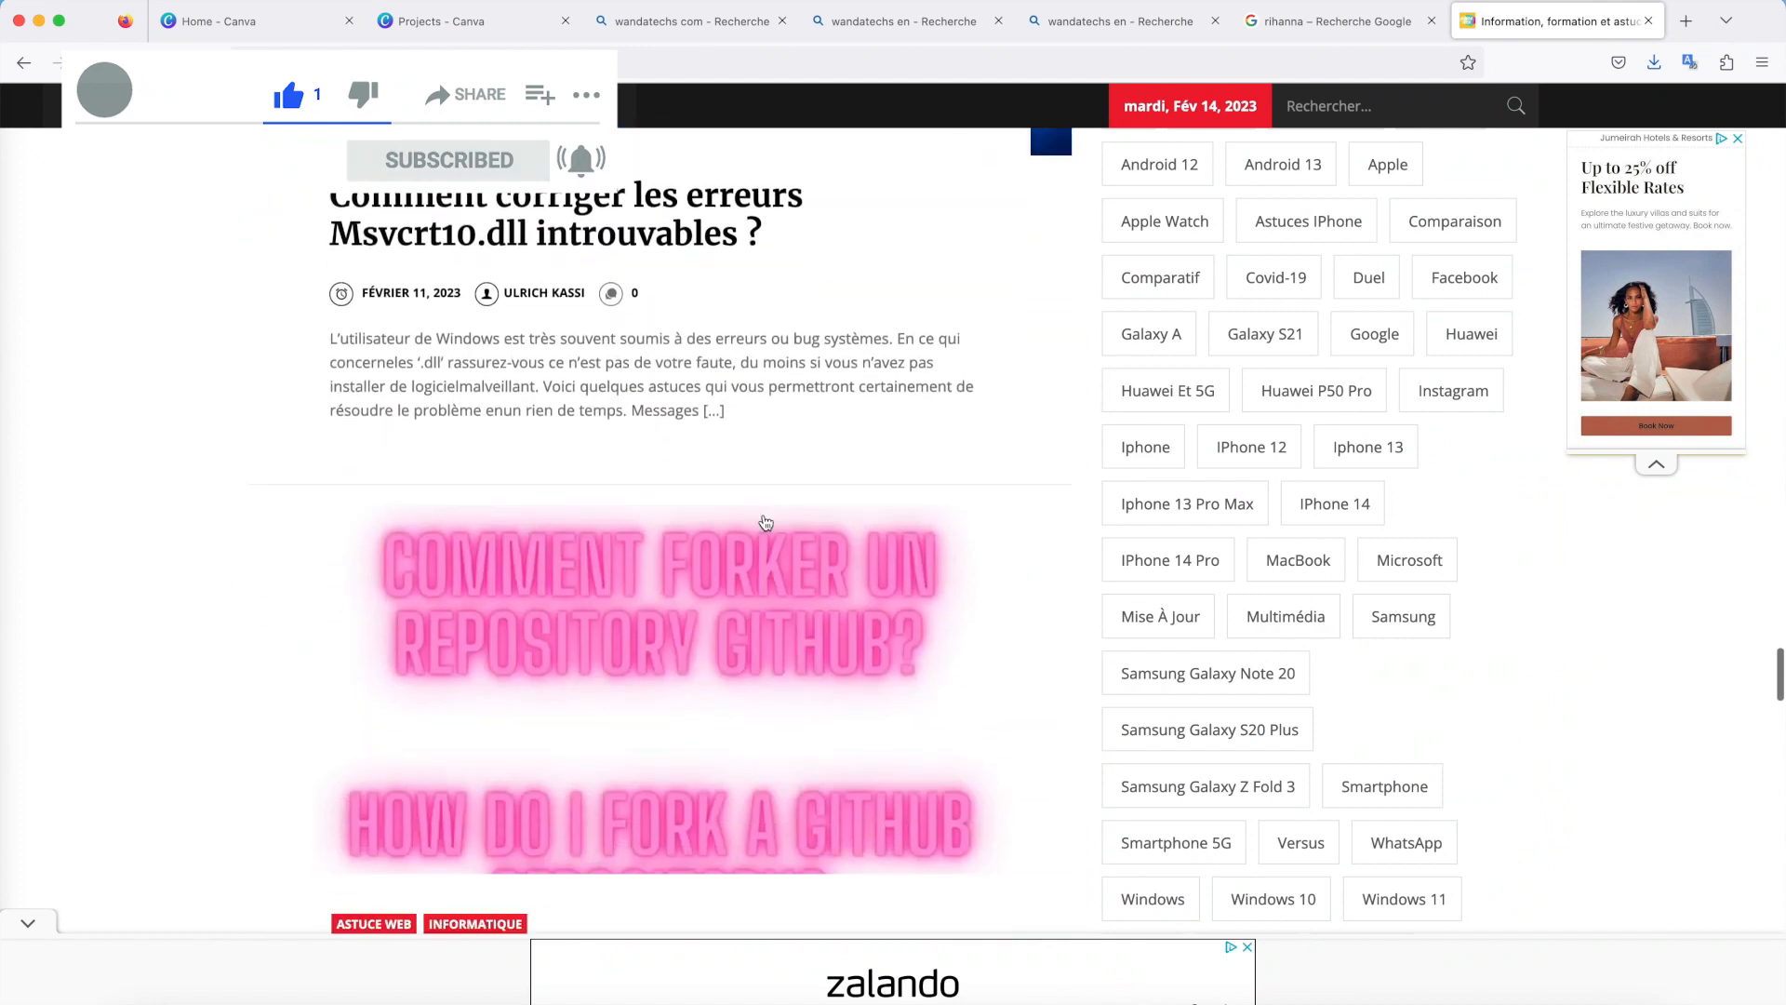
pyautogui.scroll(-10, 764, 521)
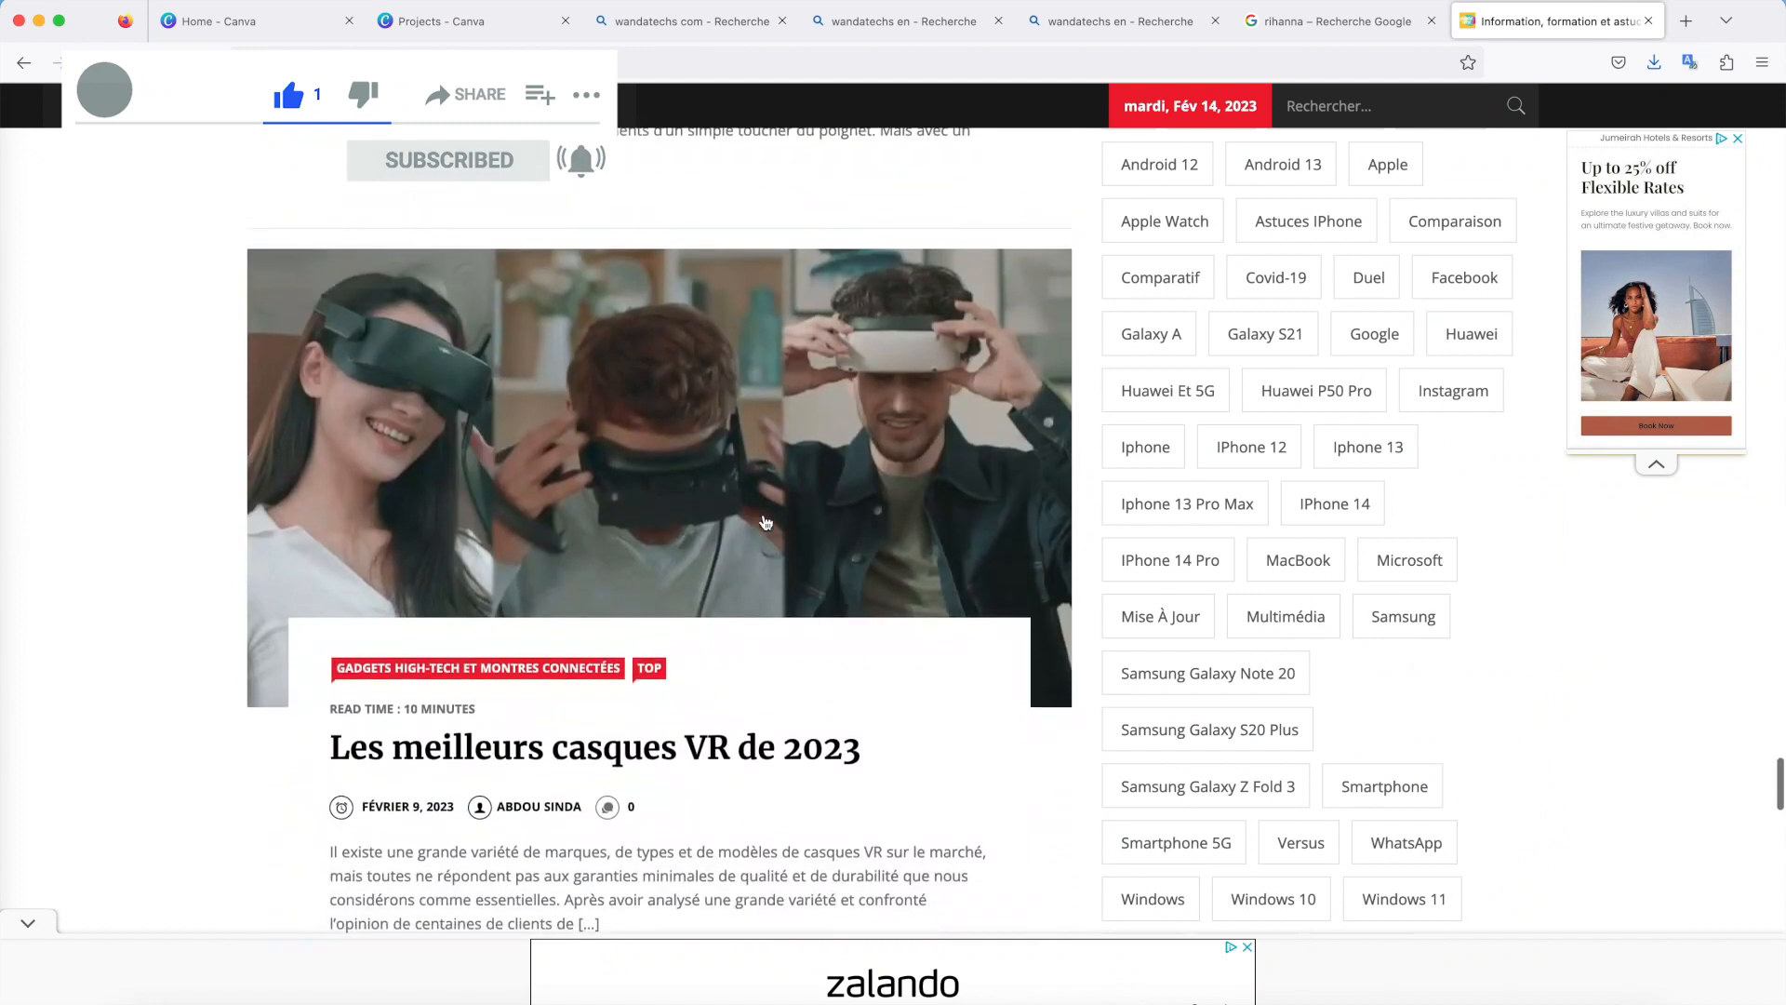
pyautogui.scroll(-10, 763, 514)
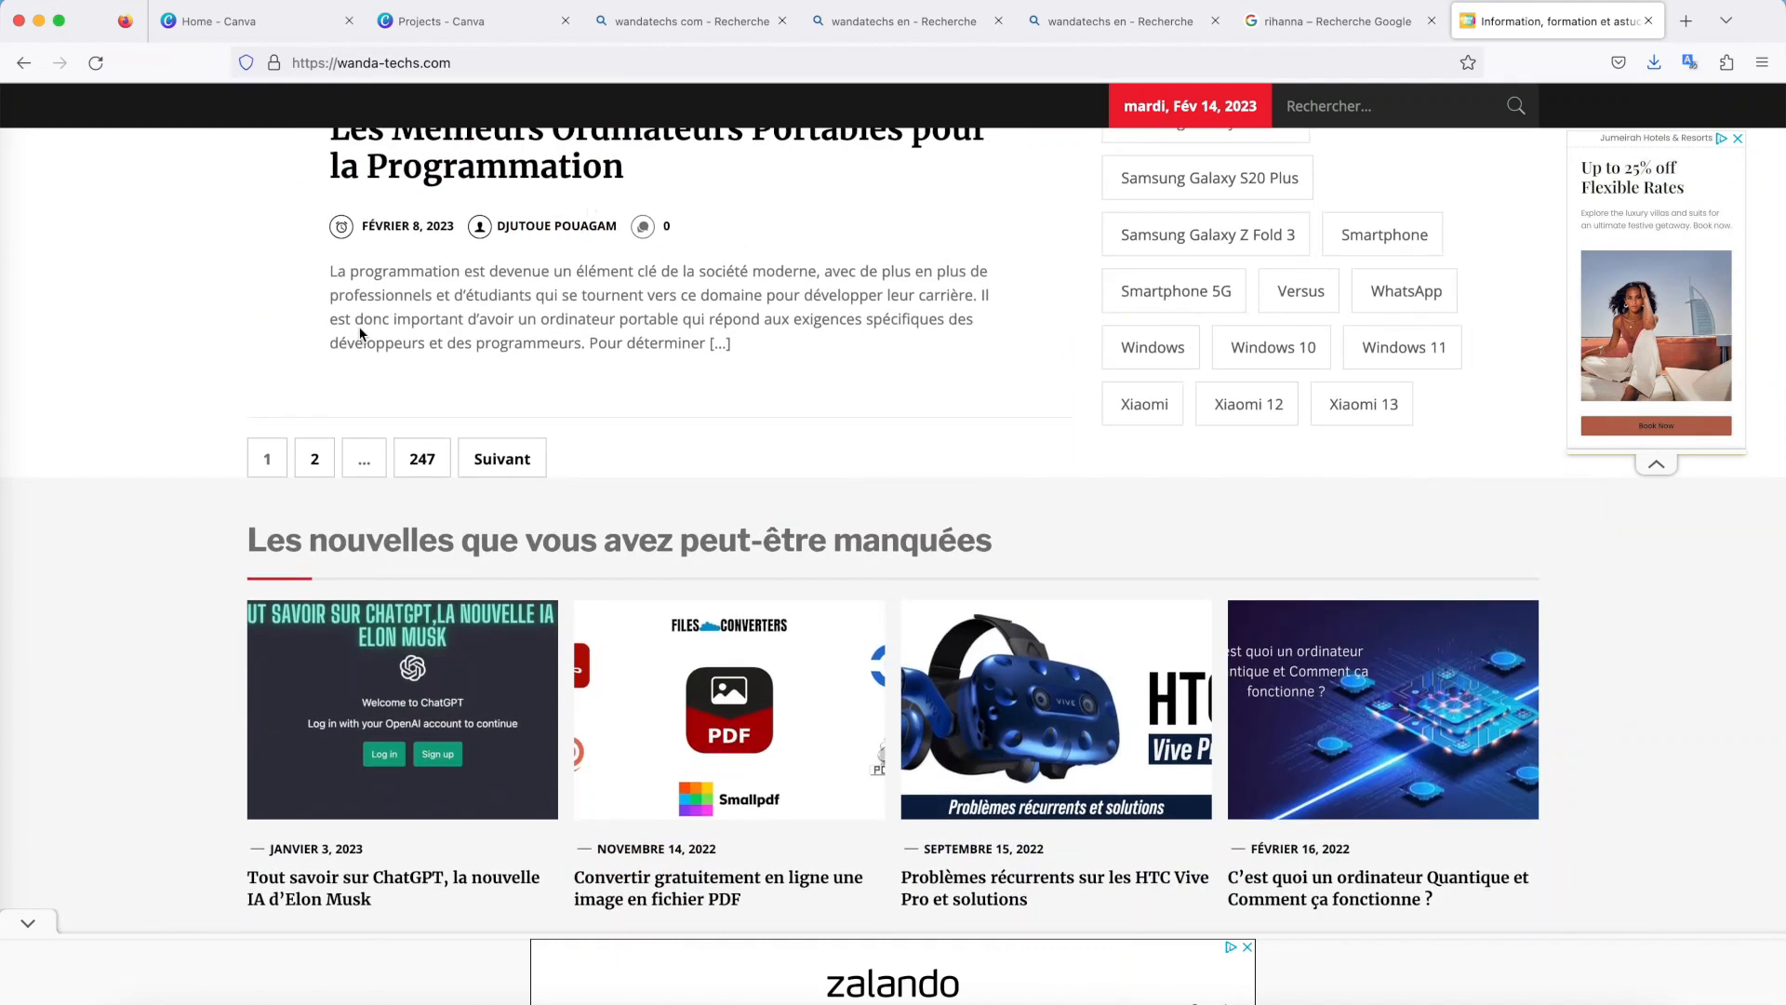
# View the Stage Manager switch offered in the macOS menu bar and dismiss it
pyautogui.click(1373, 0)
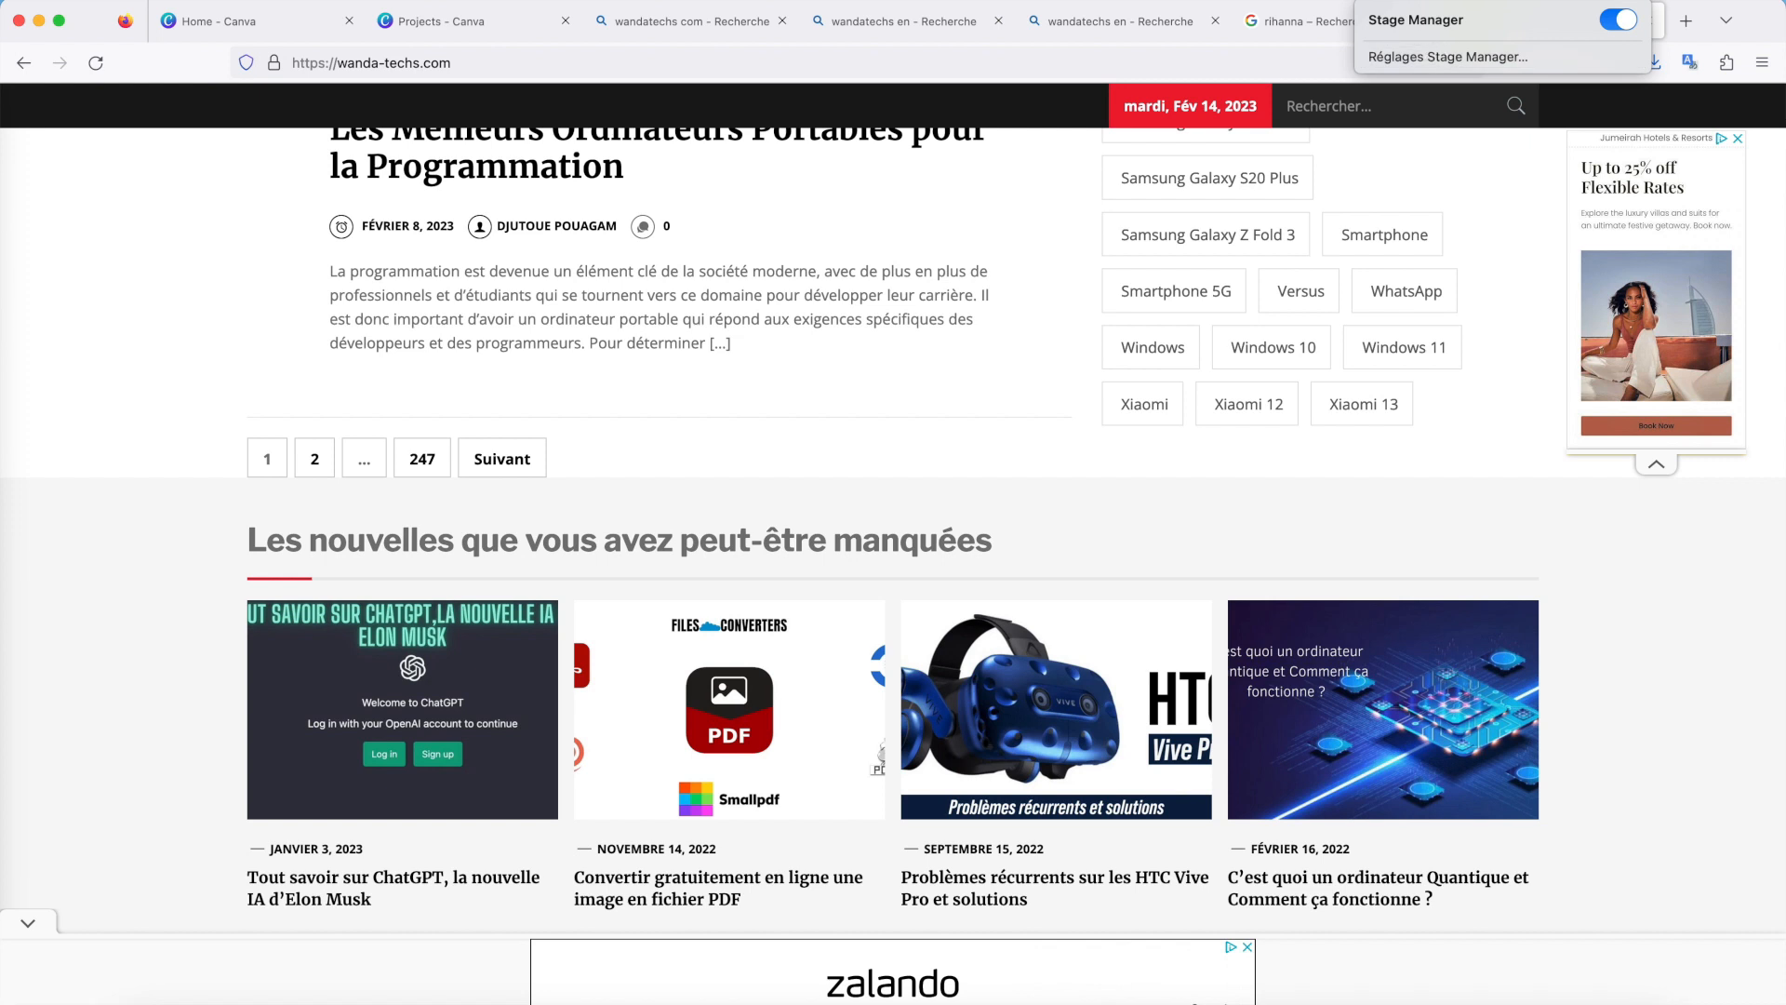
pyautogui.click(1619, 555)
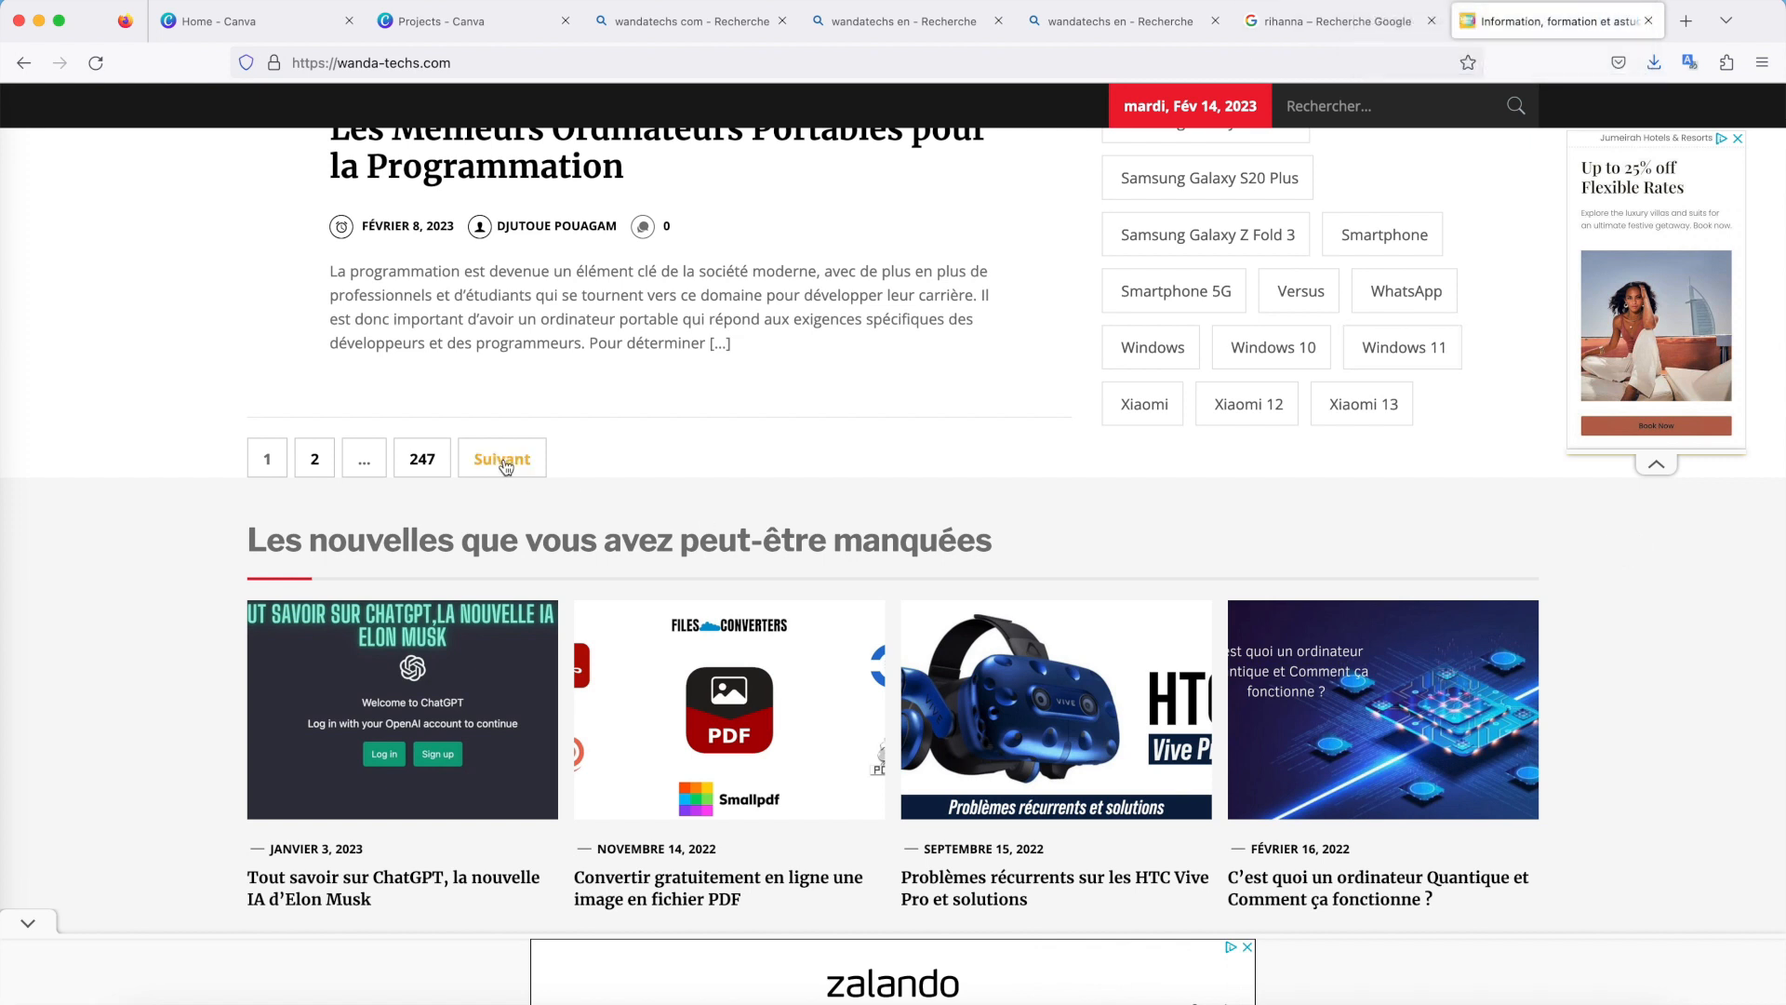
# Check the Mac's macOS version in the "À propos de ce Mac" window and close it
pyautogui.moveTo(1, 521)
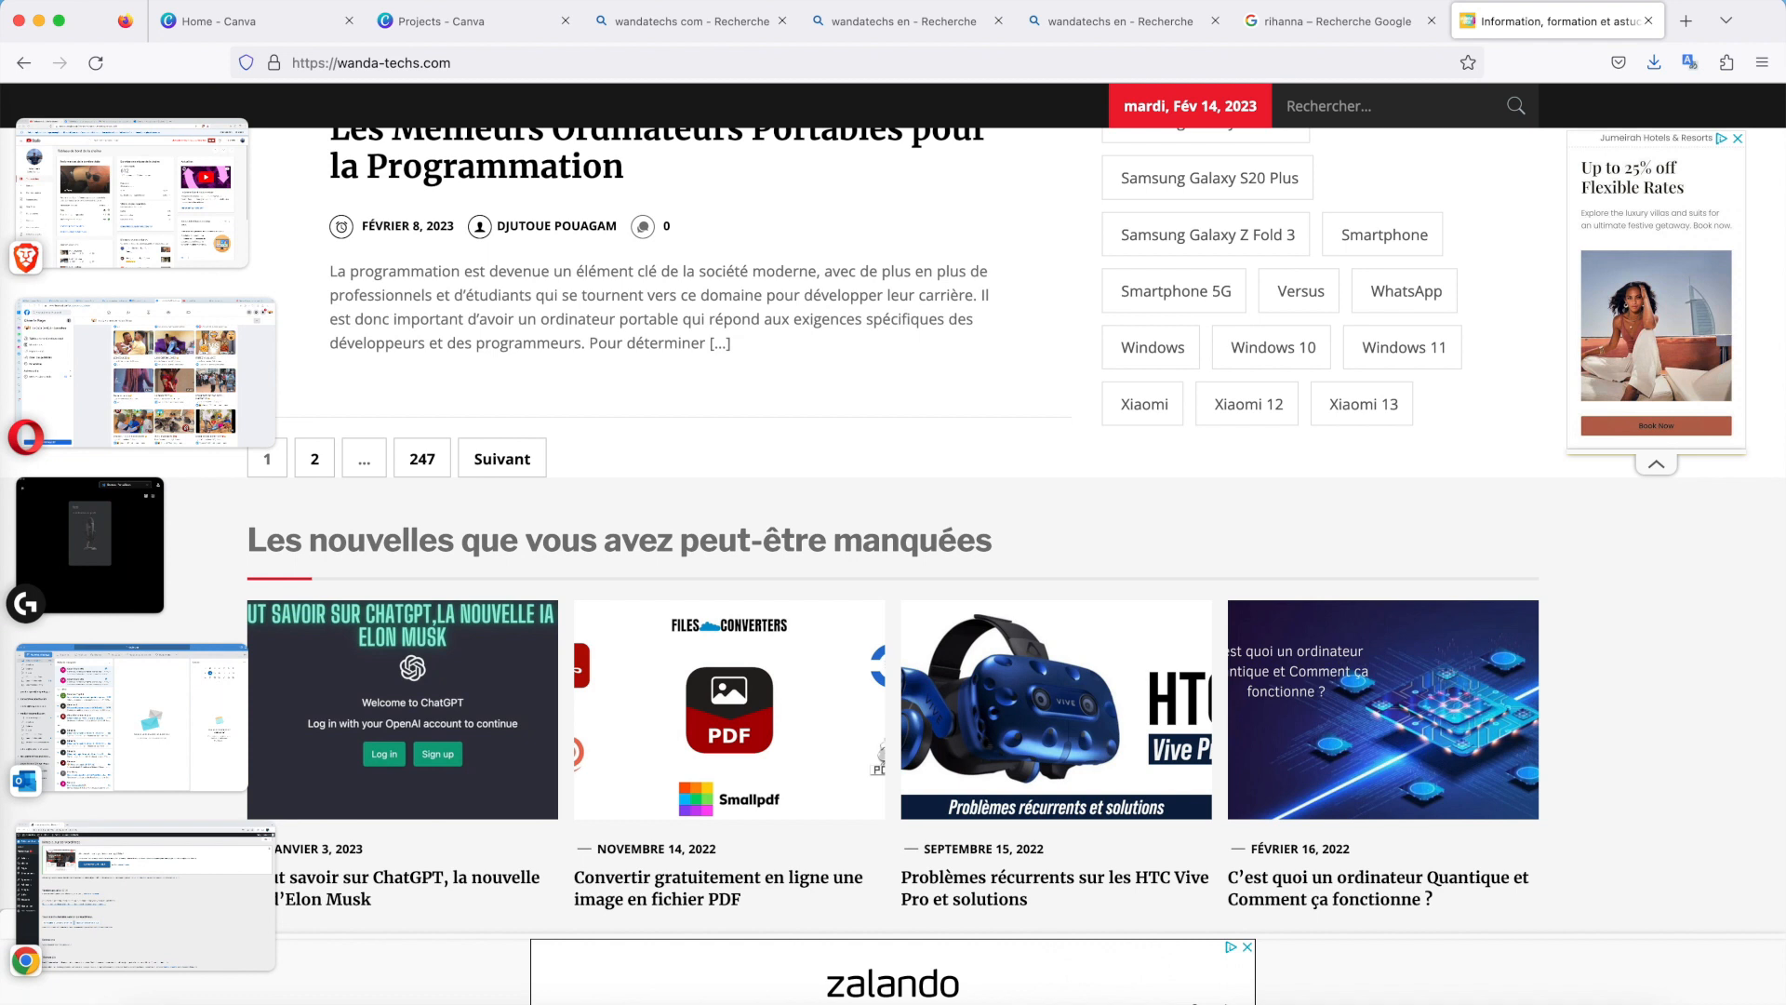
pyautogui.click(26, 2)
pyautogui.click(107, 52)
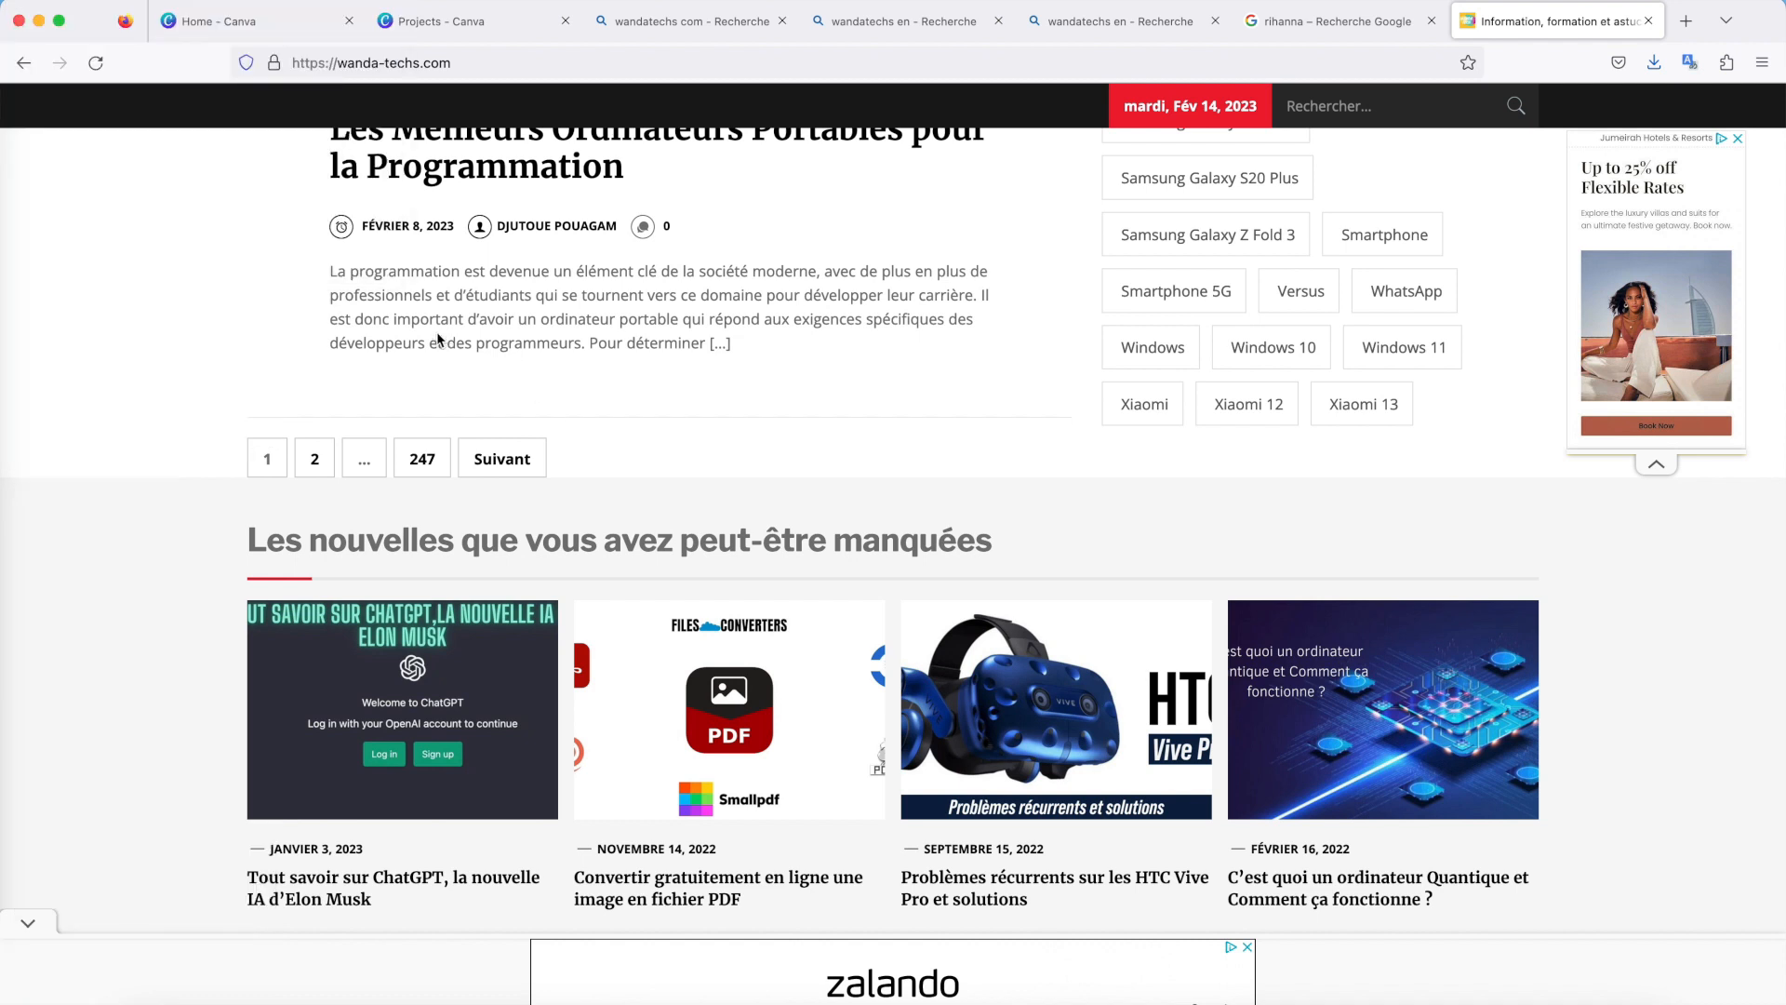
pyautogui.moveTo(1, 372)
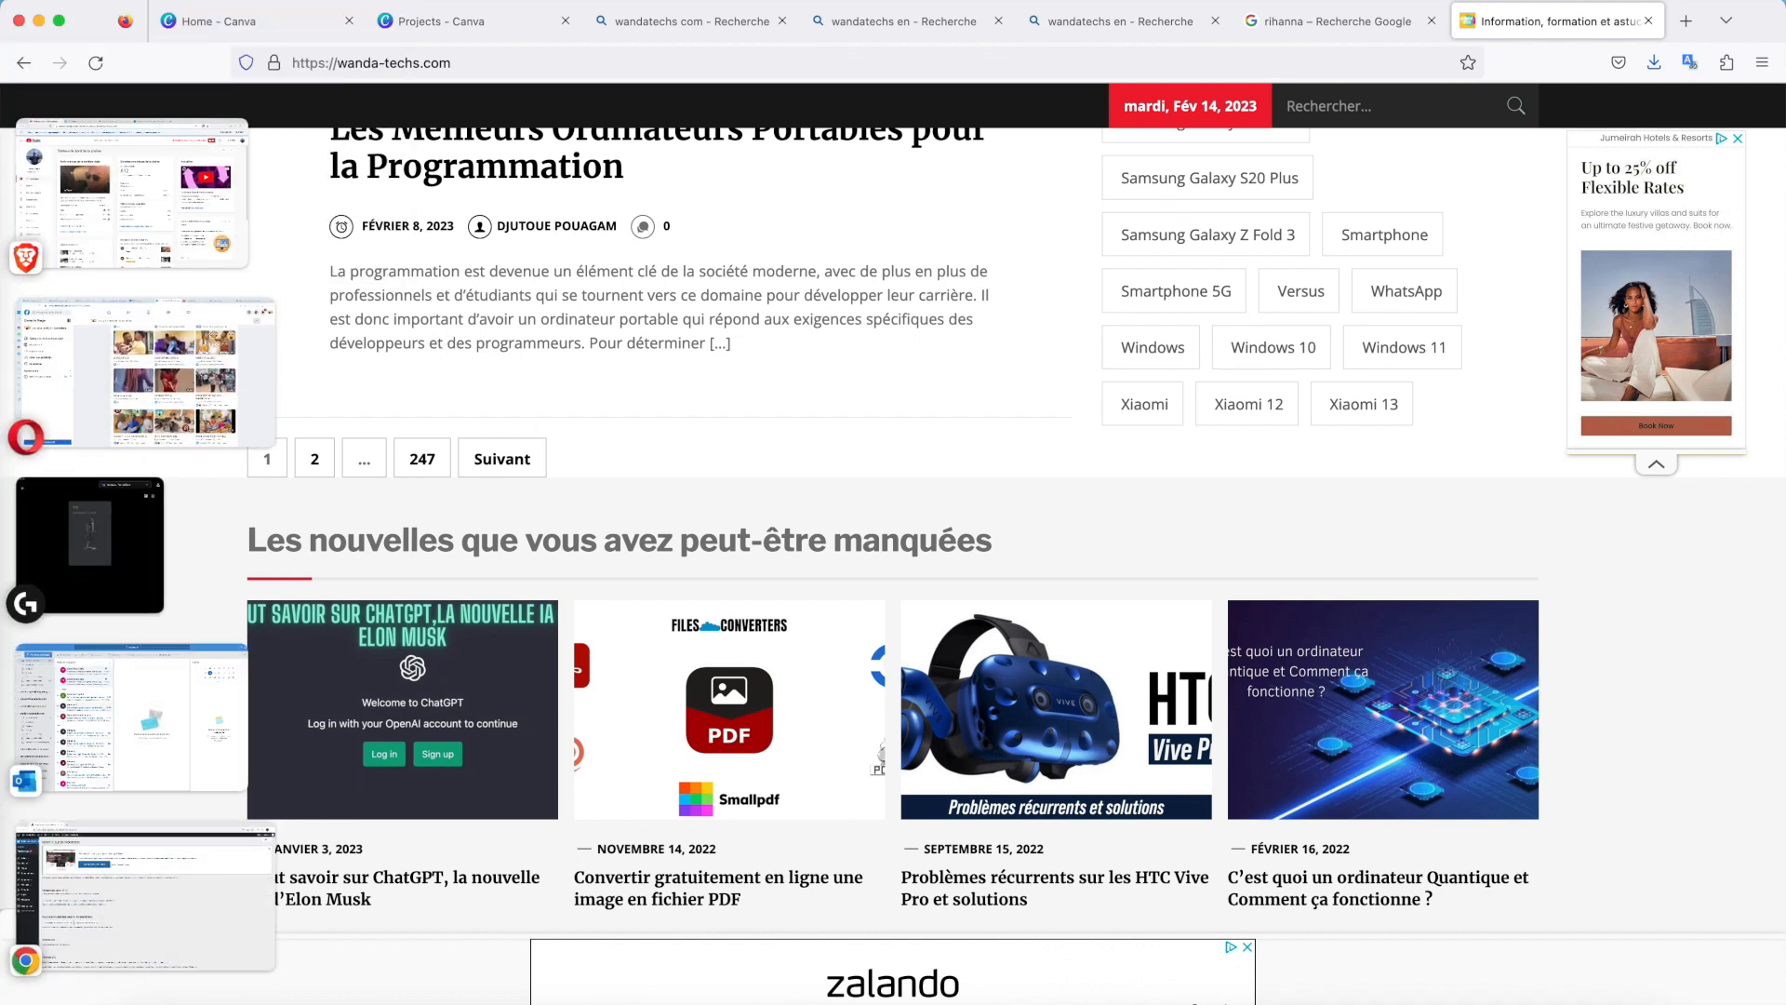
pyautogui.click(22, 5)
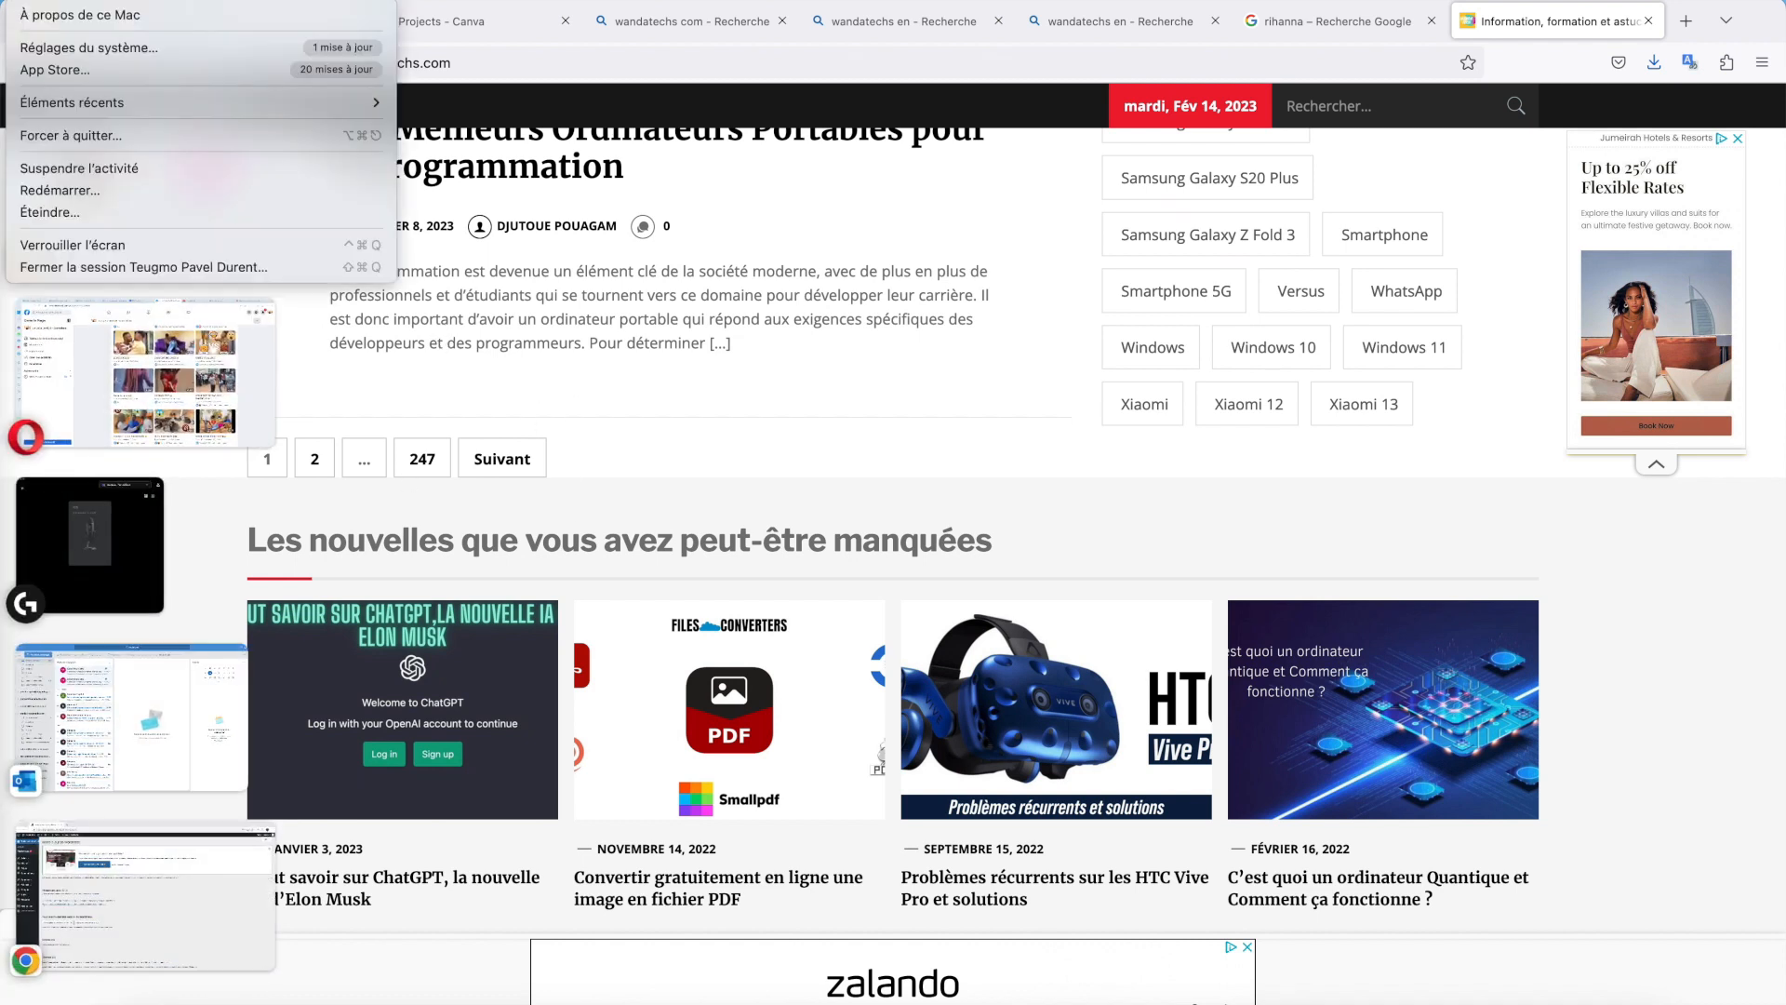
pyautogui.click(144, 24)
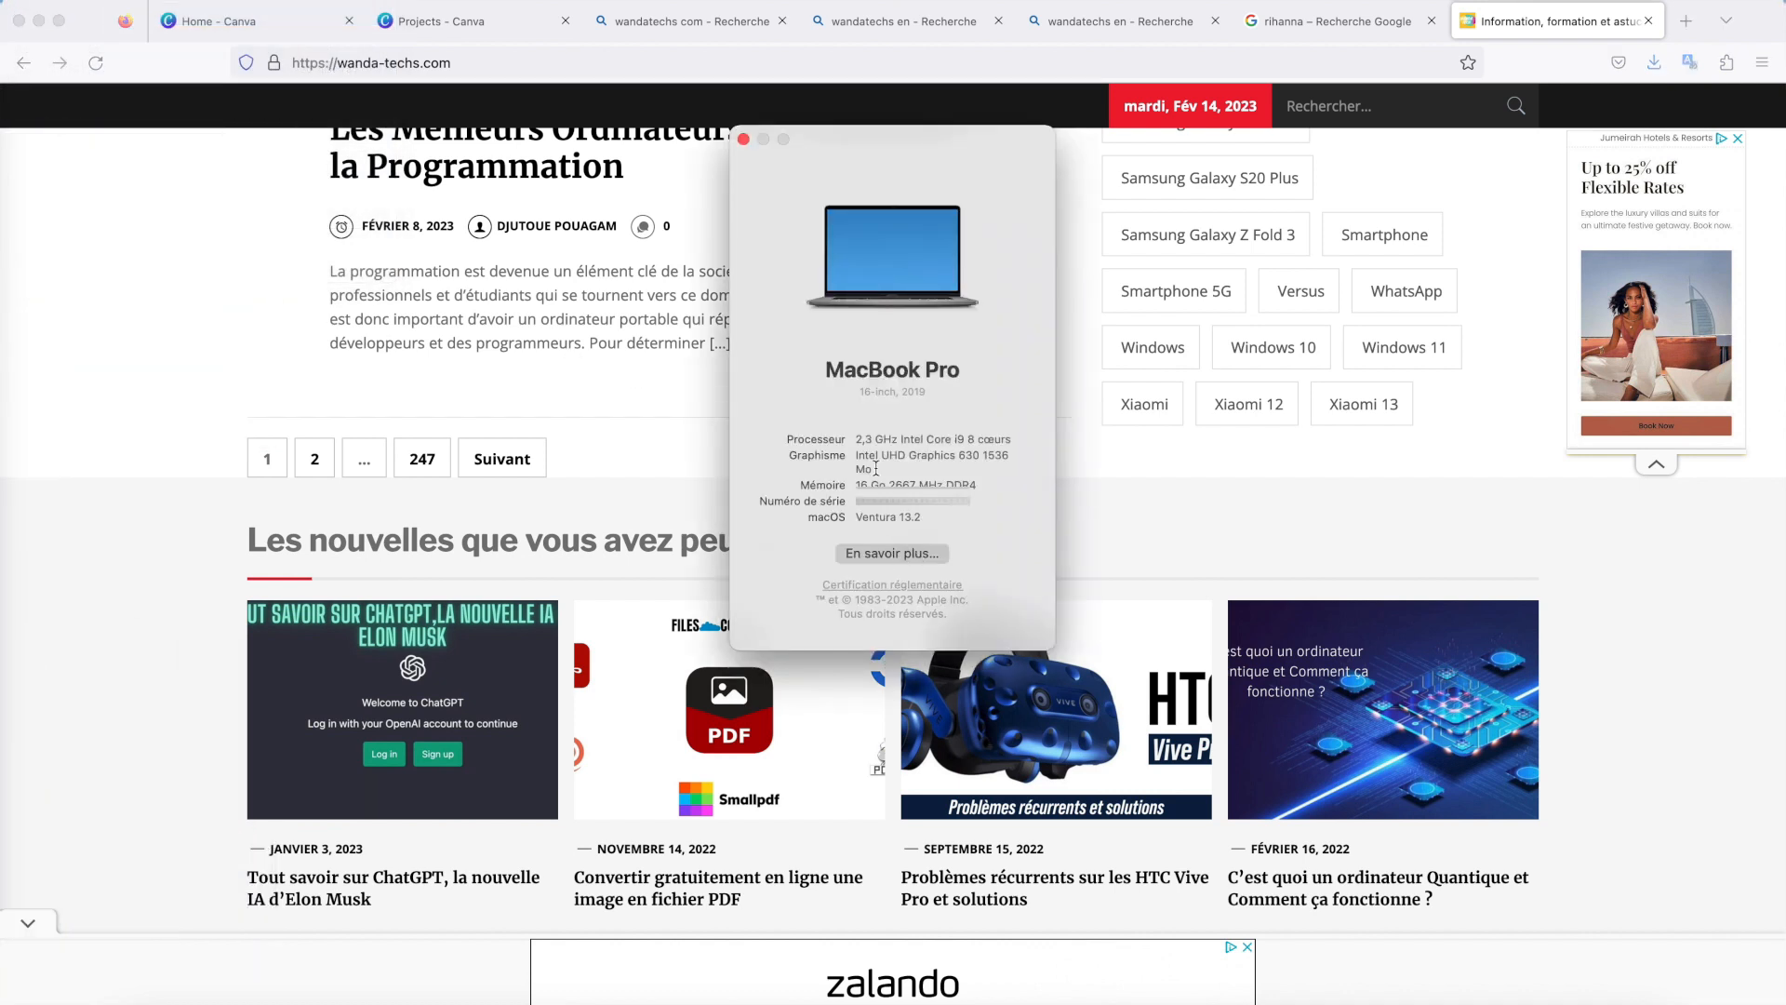
pyautogui.click(743, 139)
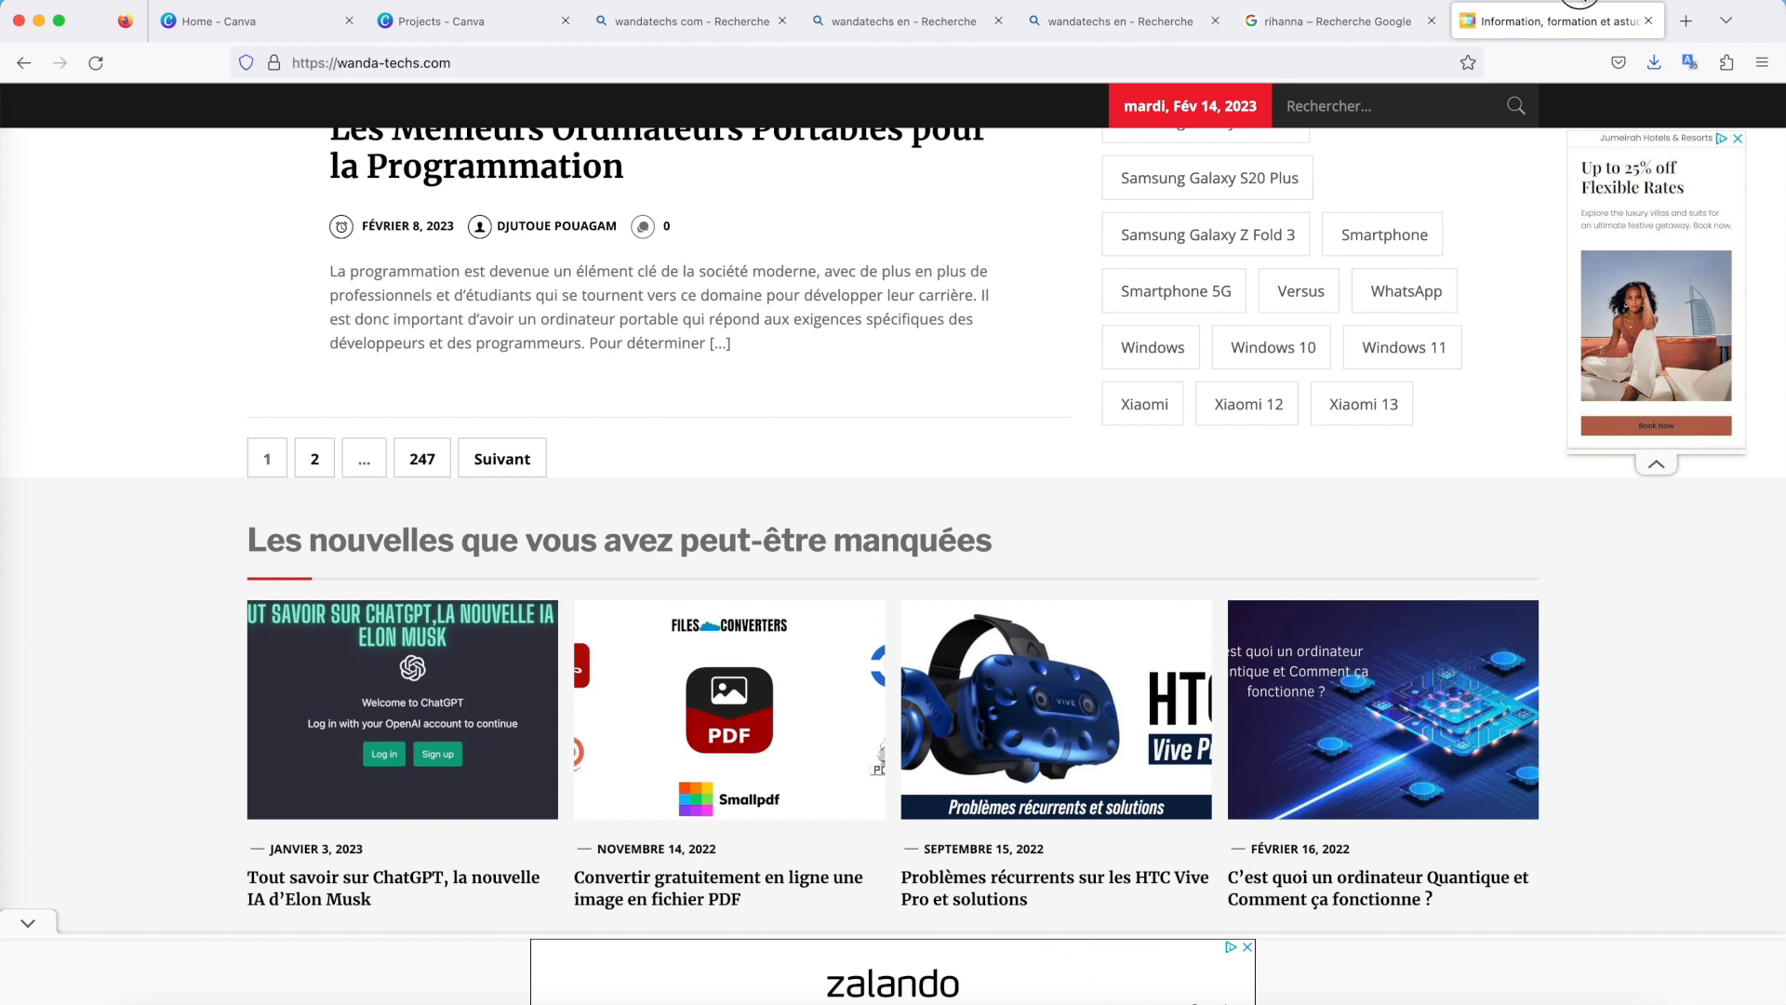
# Switch Stage Manager off and back on in the Control Centre, and close the Control Centre
pyautogui.click(1584, 1)
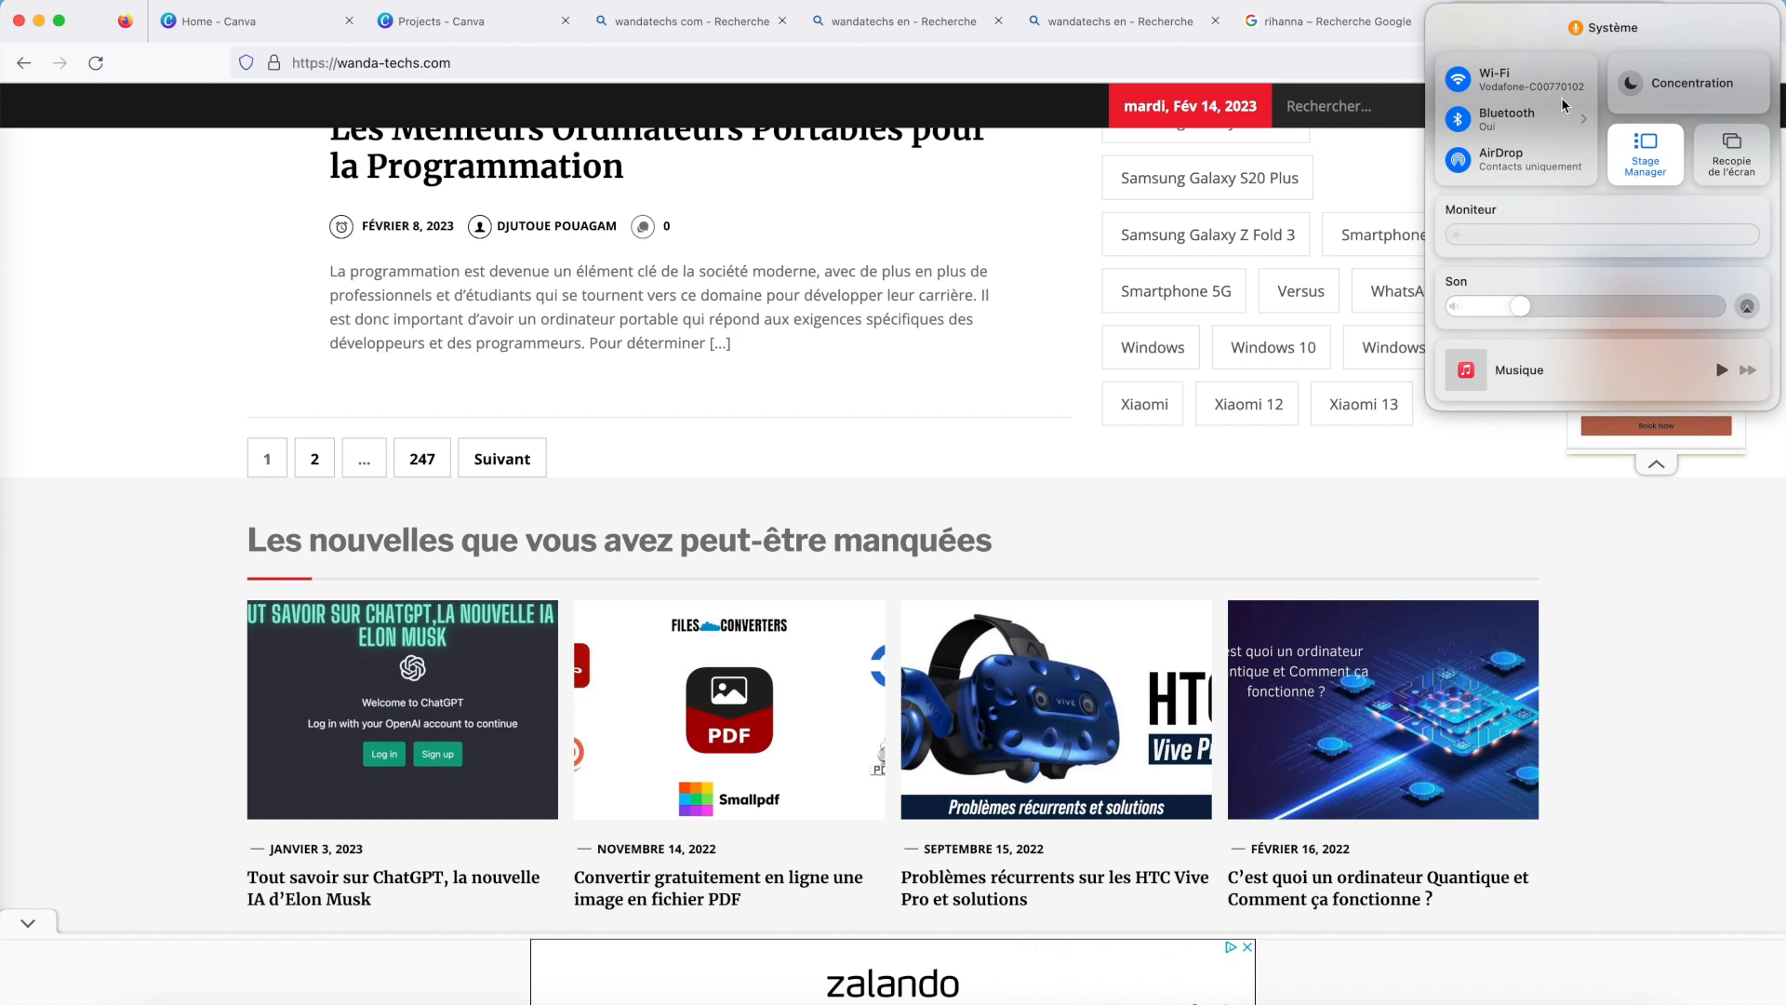
pyautogui.click(1649, 170)
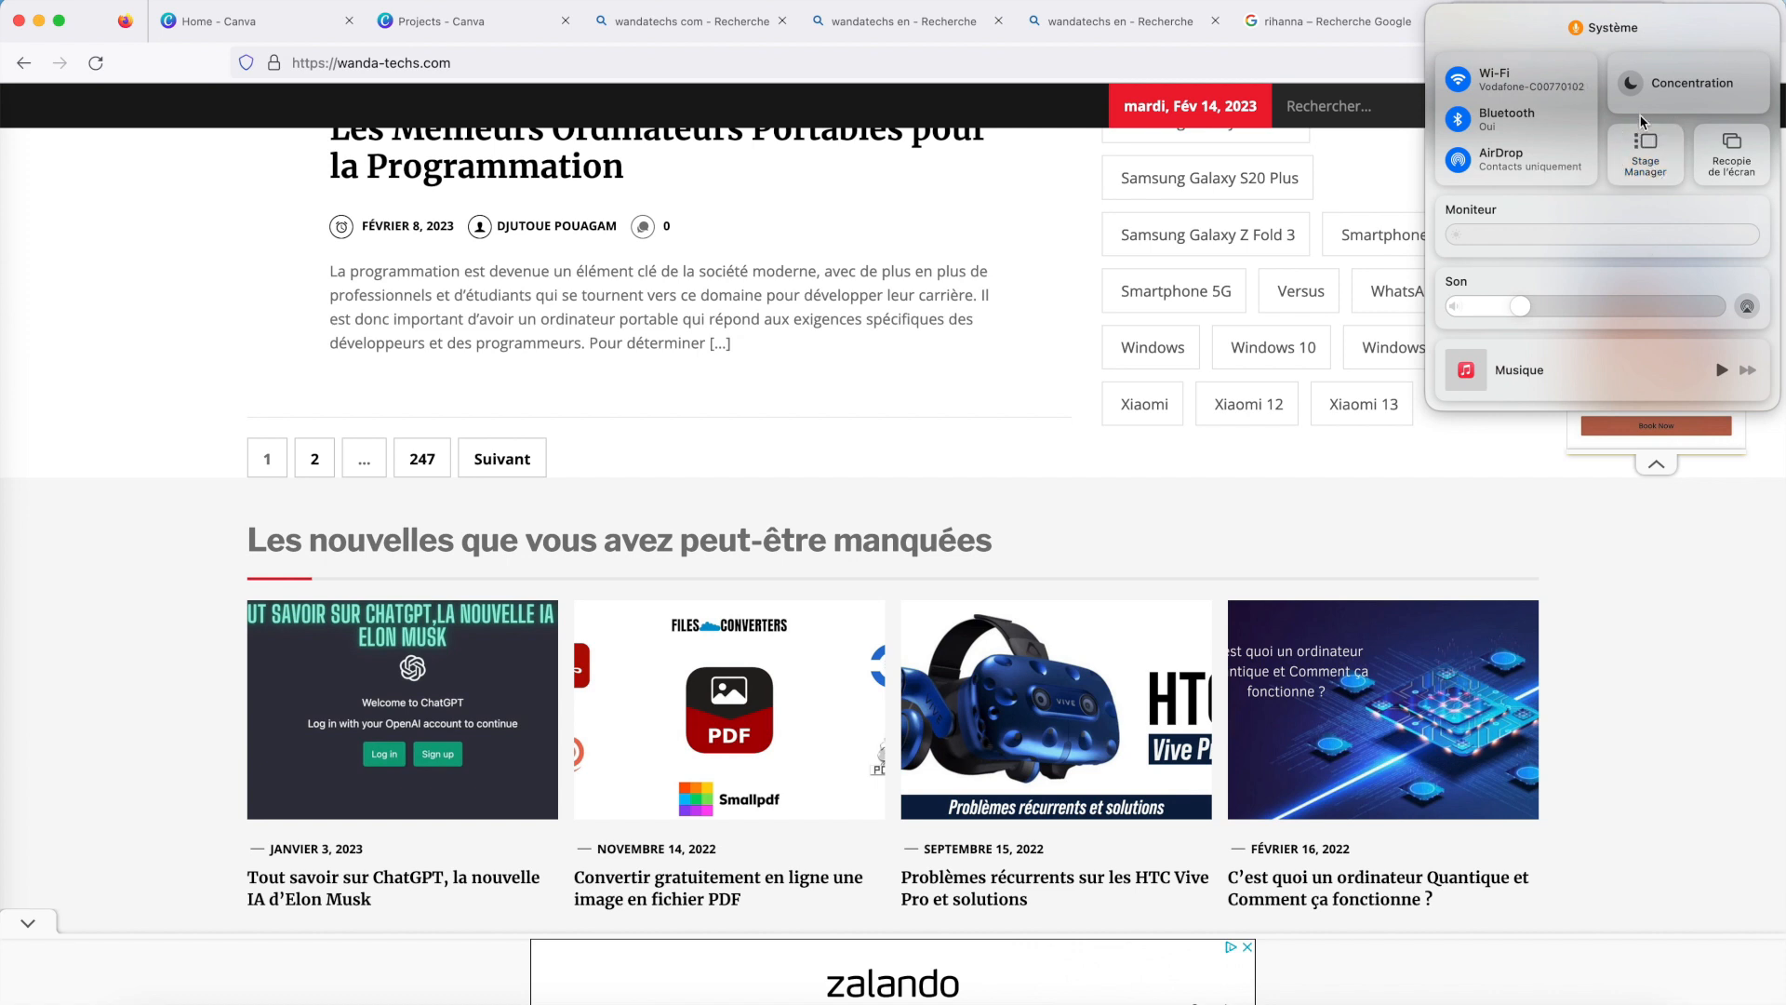
pyautogui.click(1649, 166)
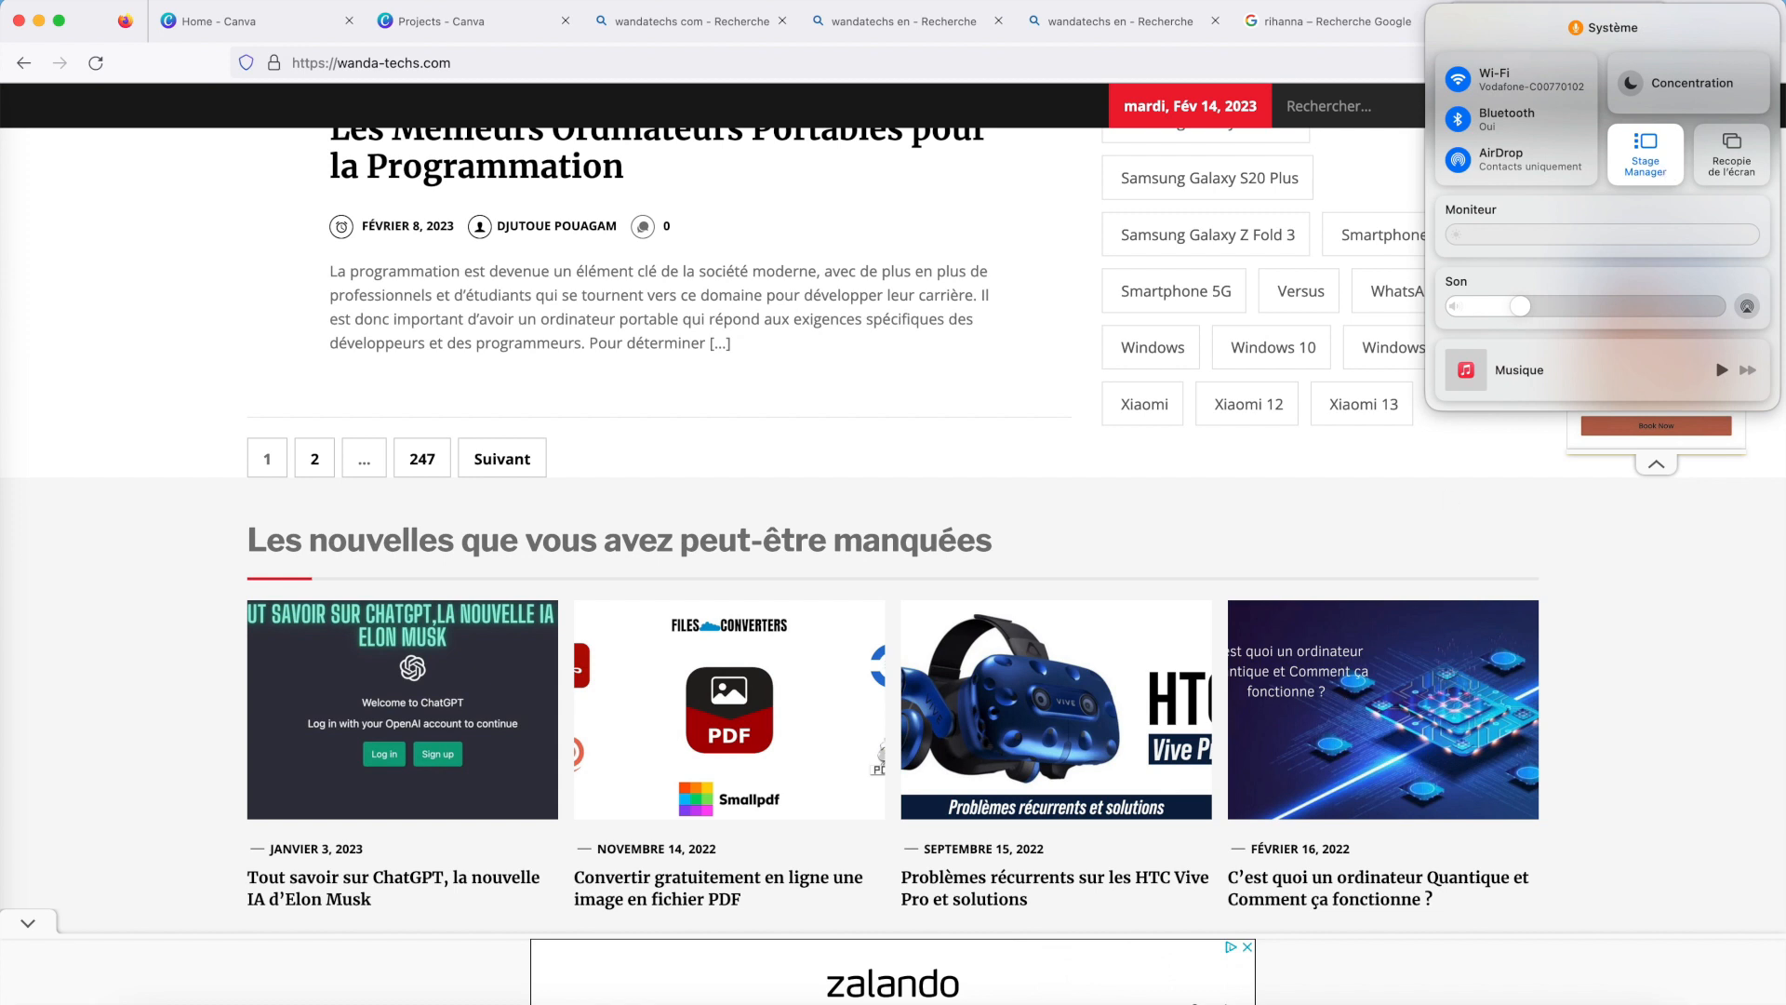
pyautogui.press('Escape')
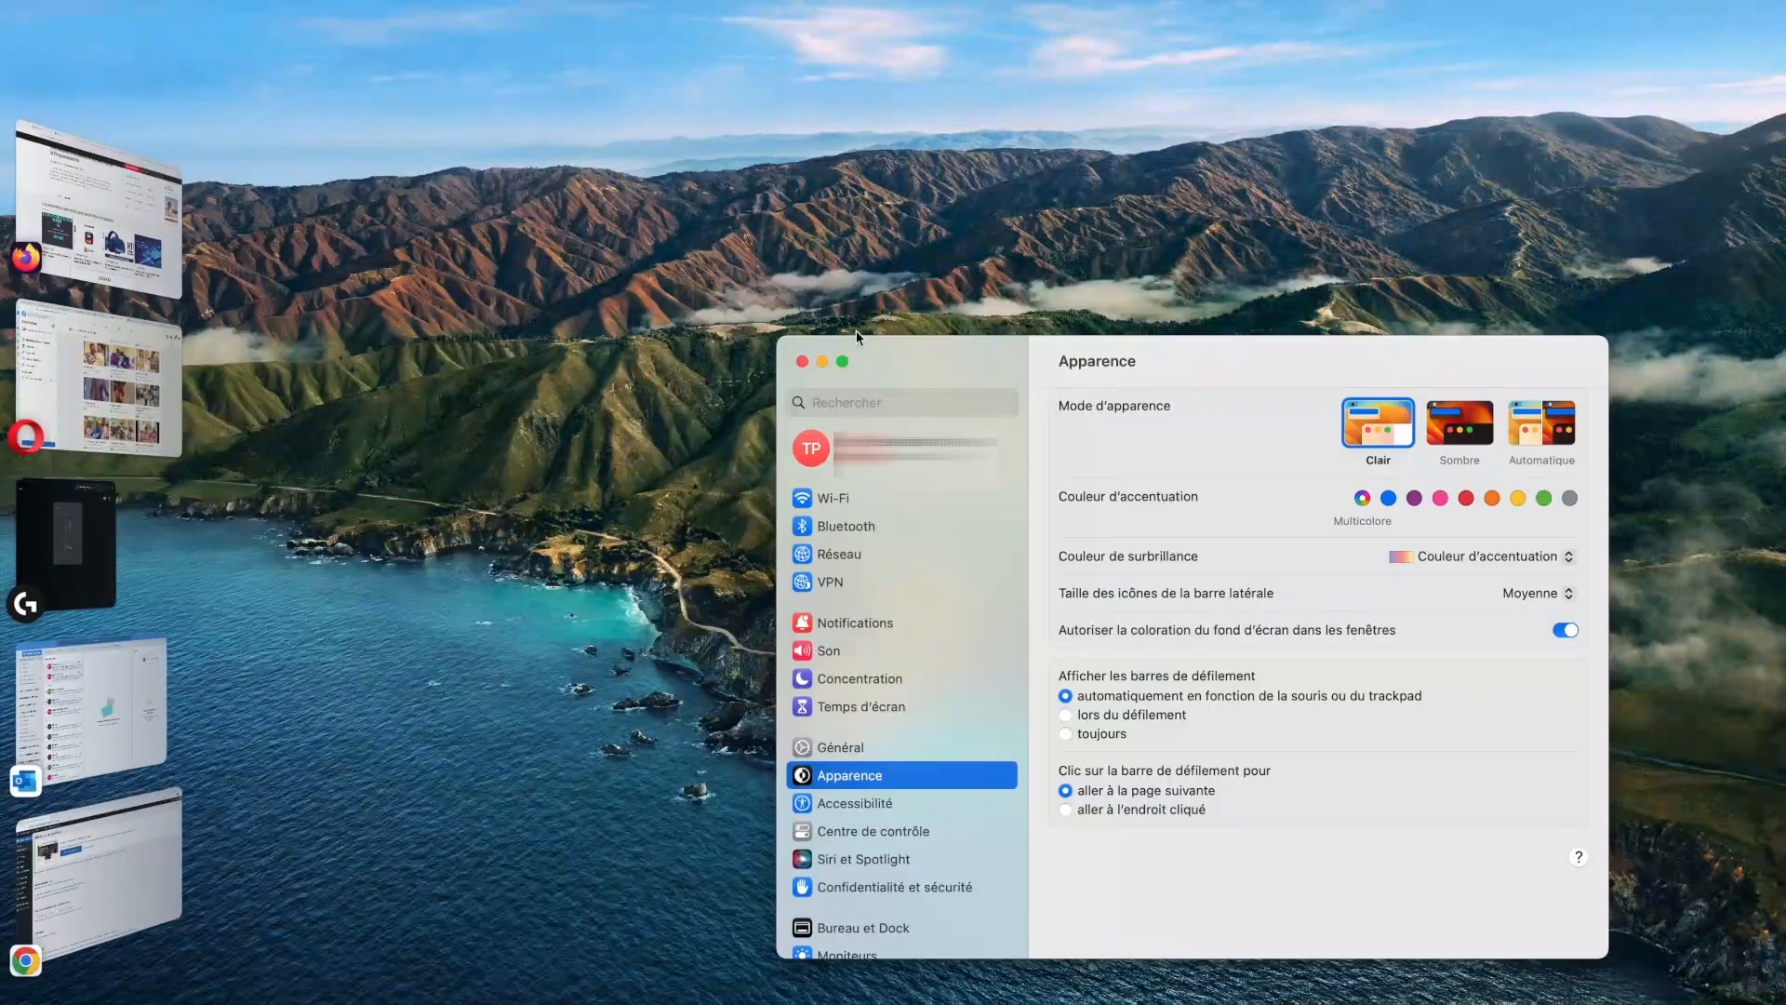
# Search System Settings for "stage" and open the Stage Manager result under Bureau et Dock
pyautogui.click(851, 402)
pyautogui.write('stag')
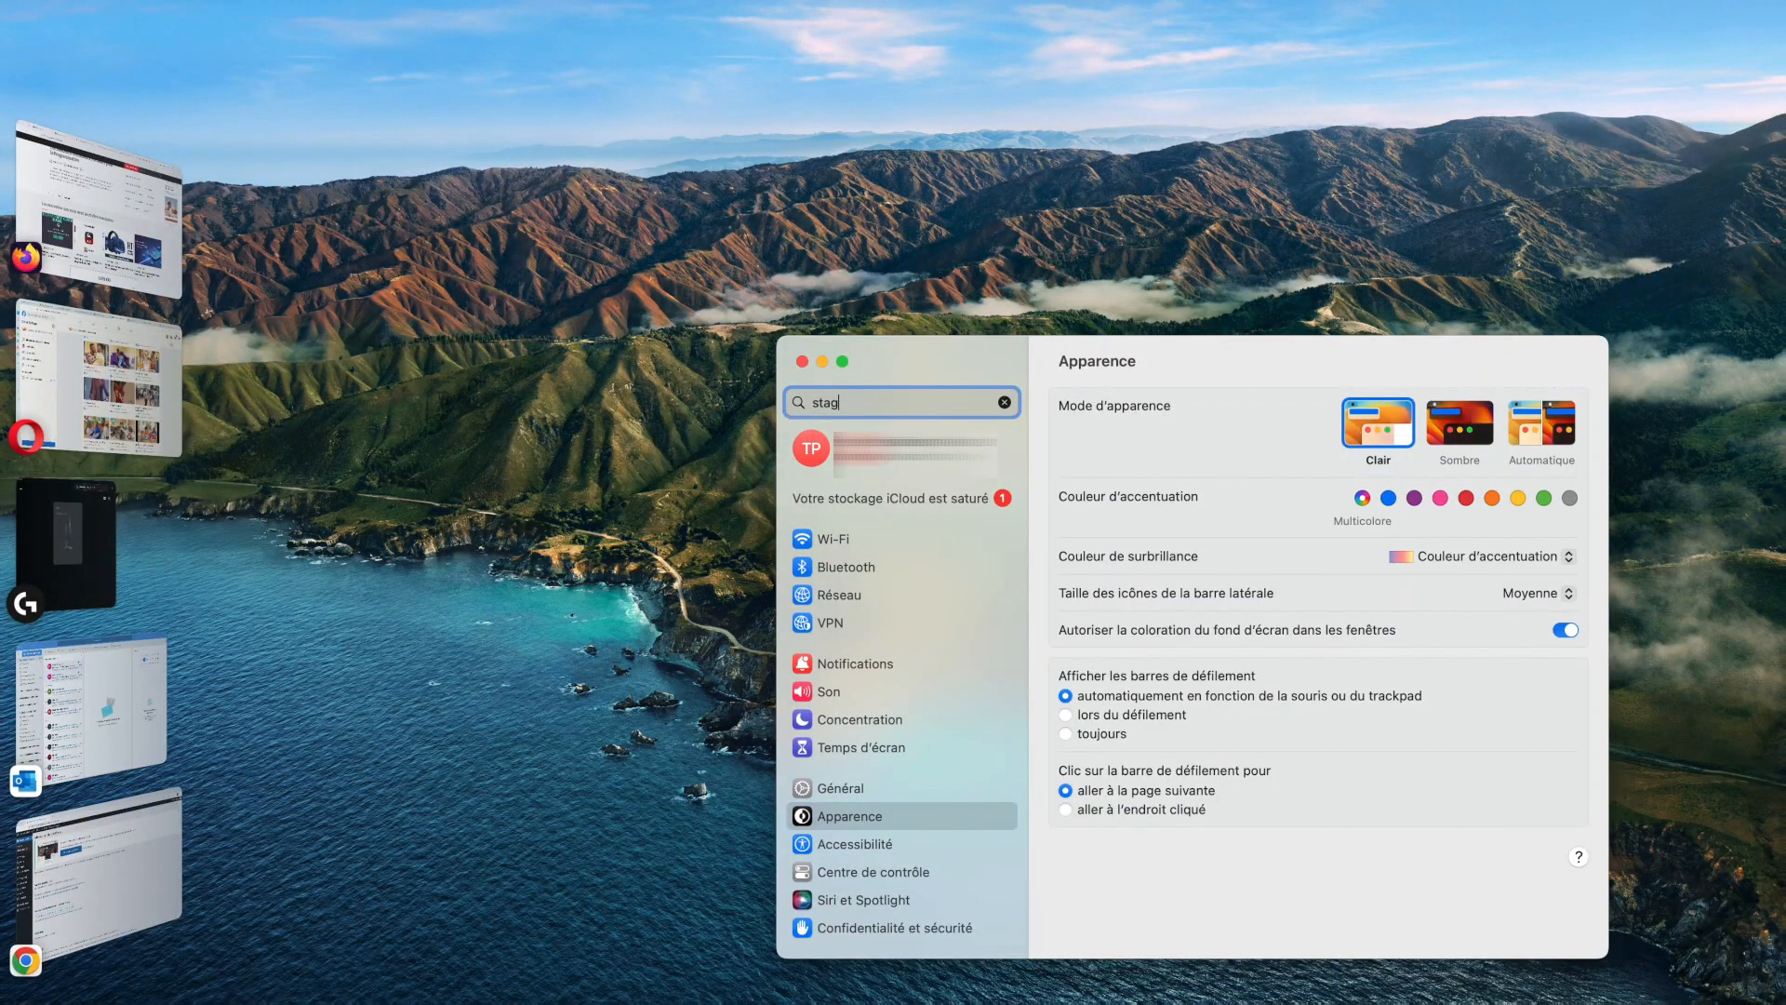
pyautogui.write('e')
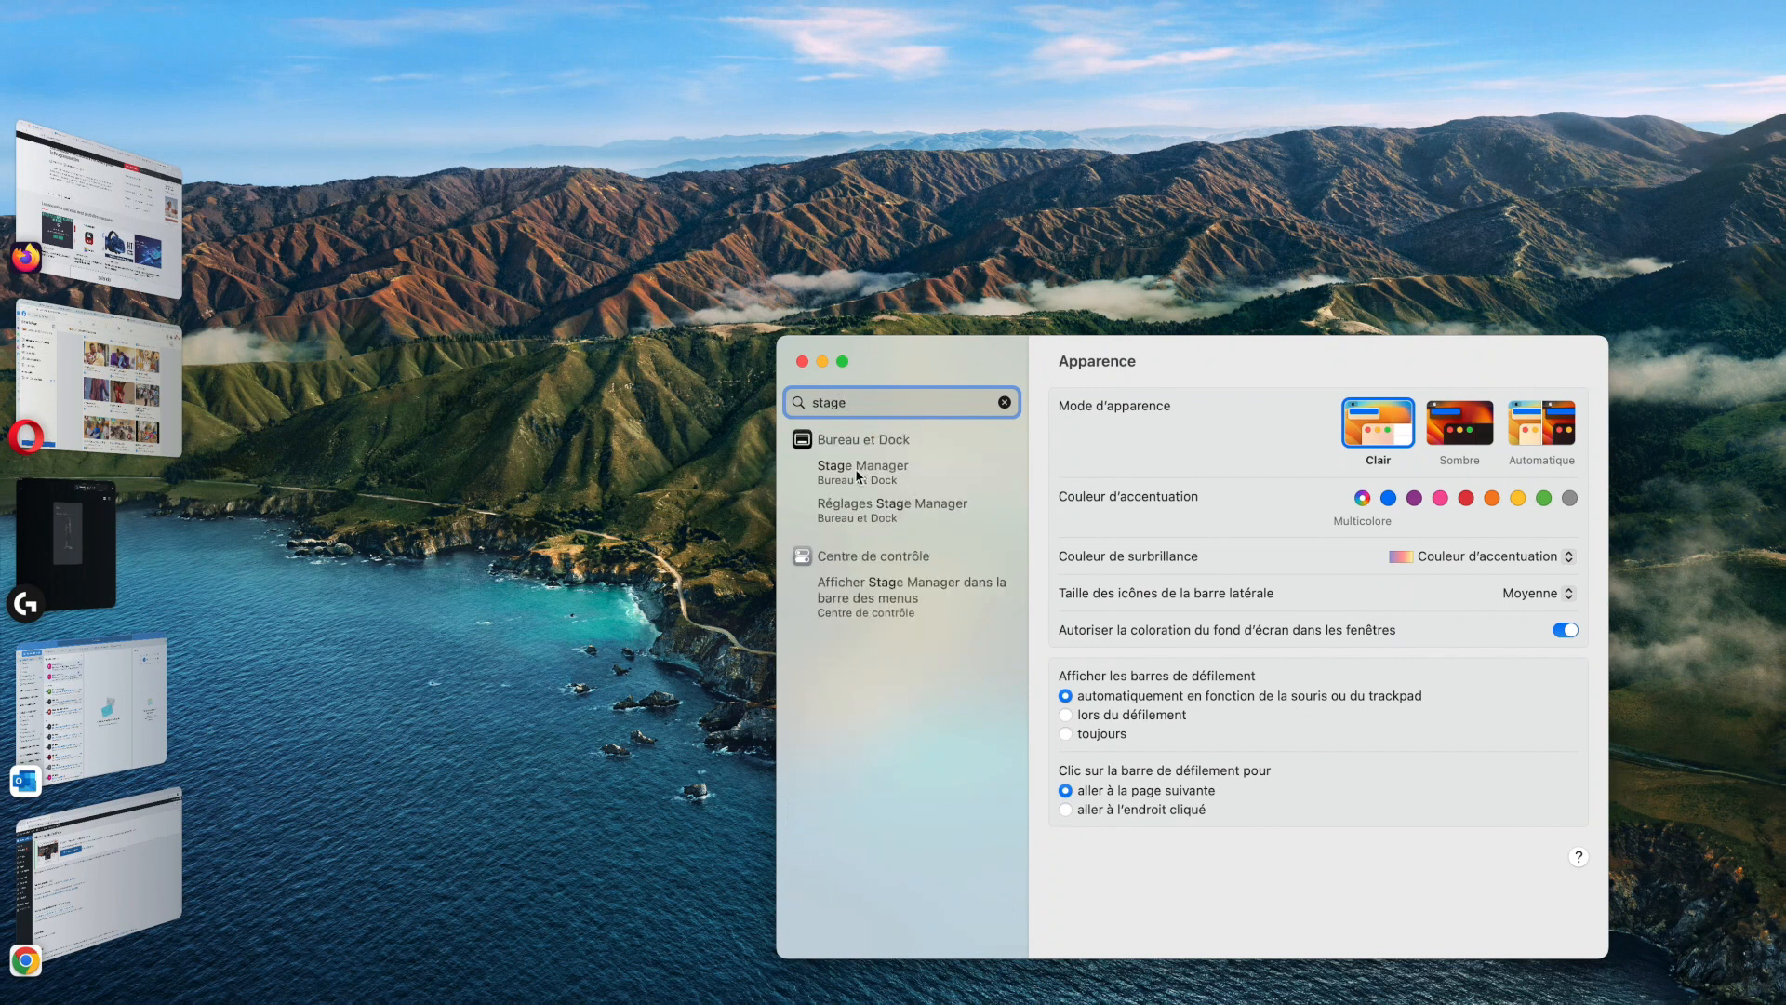
pyautogui.click(881, 474)
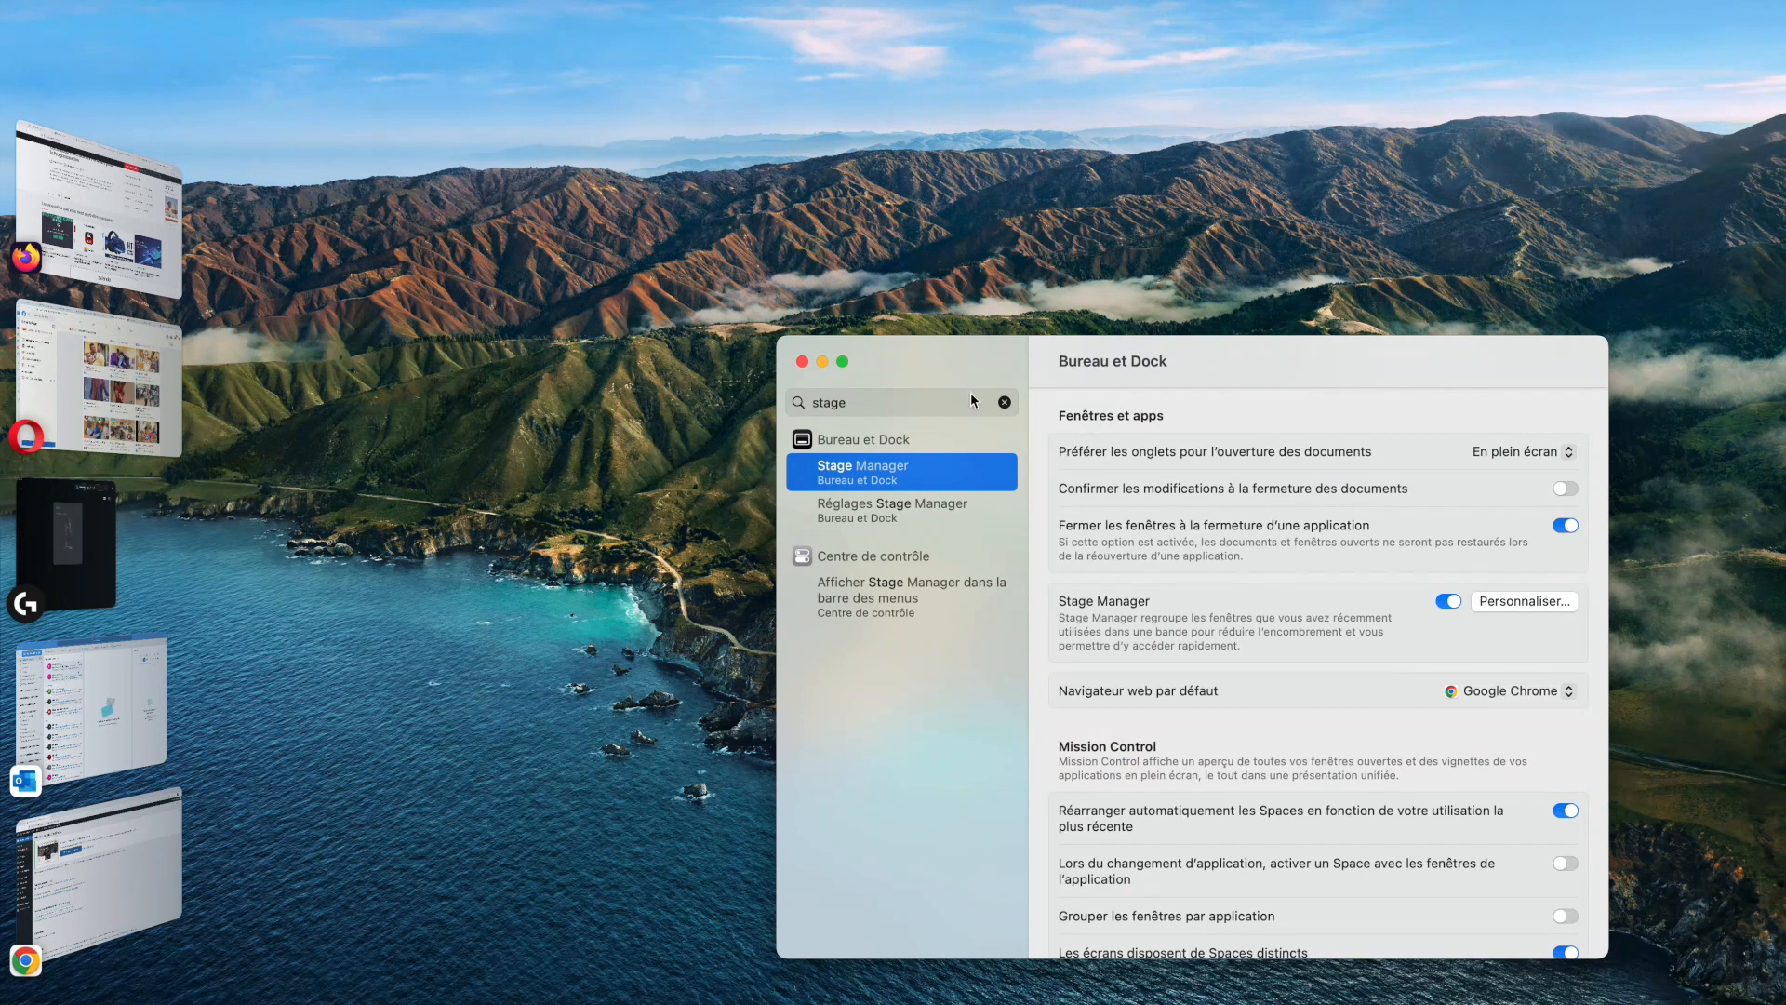
# Switch the Mission Control option "Grouper les fenêtres par application" on and back off
pyautogui.scroll(-2, 1297, 676)
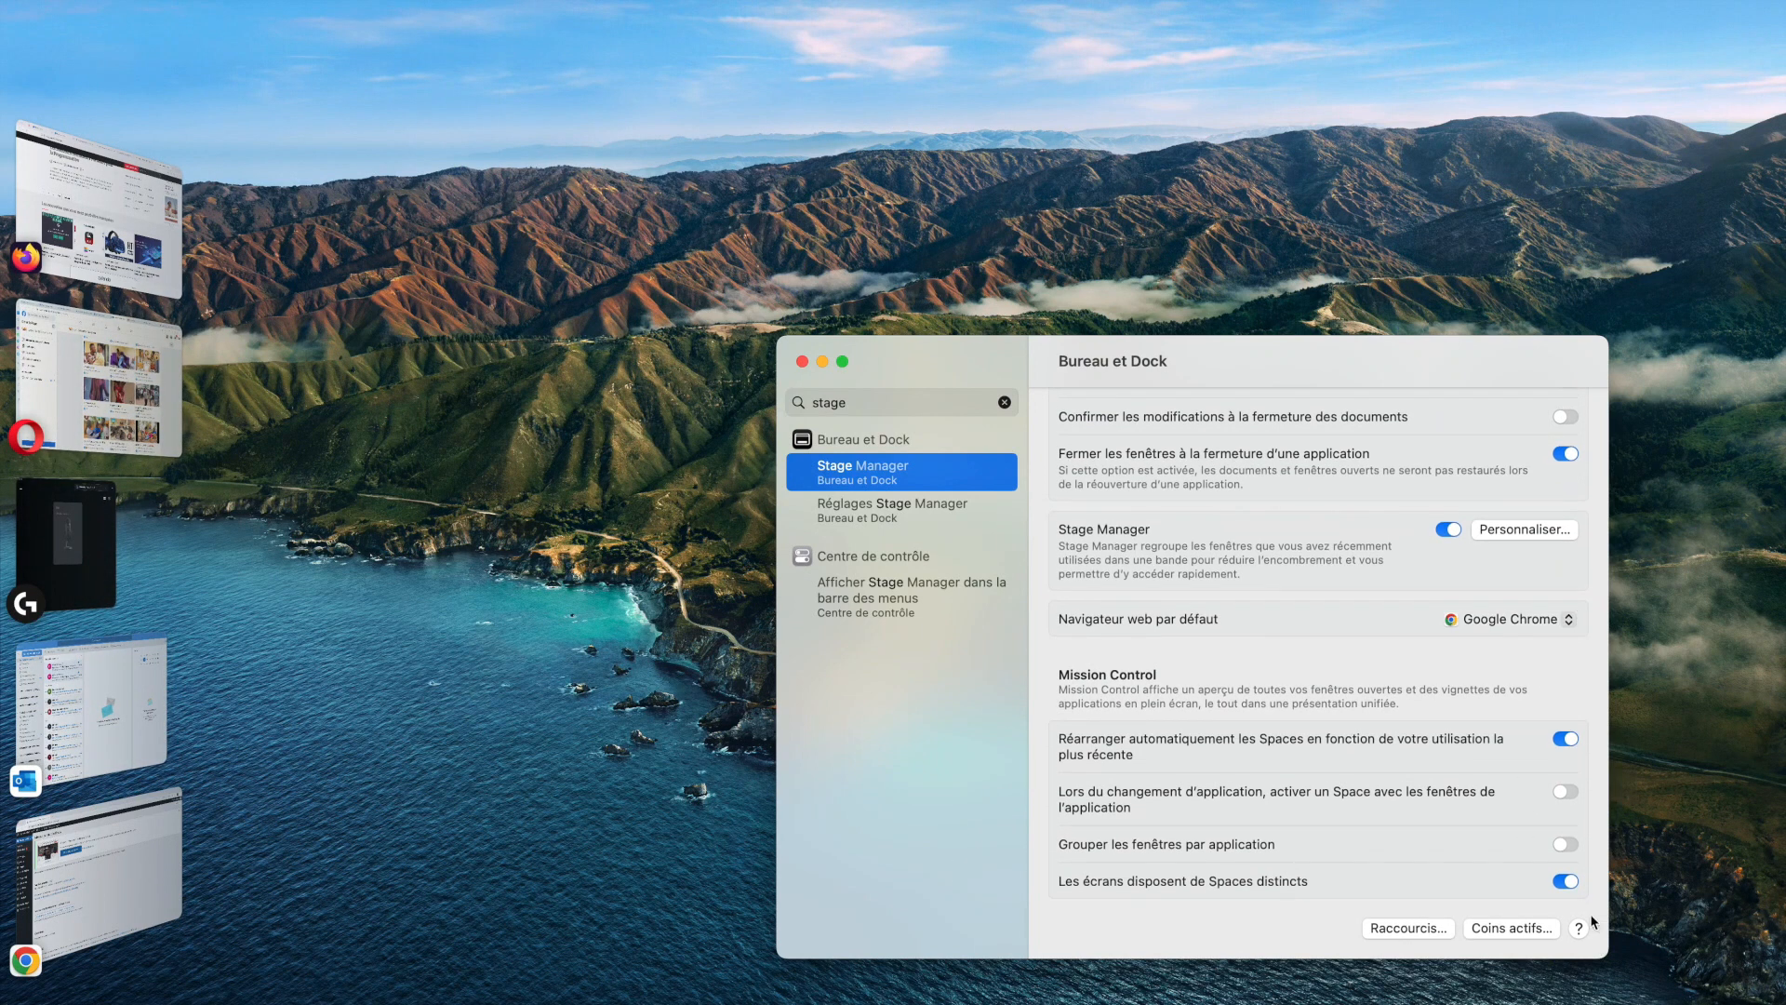
pyautogui.click(1565, 844)
pyautogui.click(1573, 844)
# Reduce the Dock size slightly in the Bureau et Dock settings
pyautogui.scroll(10, 1300, 526)
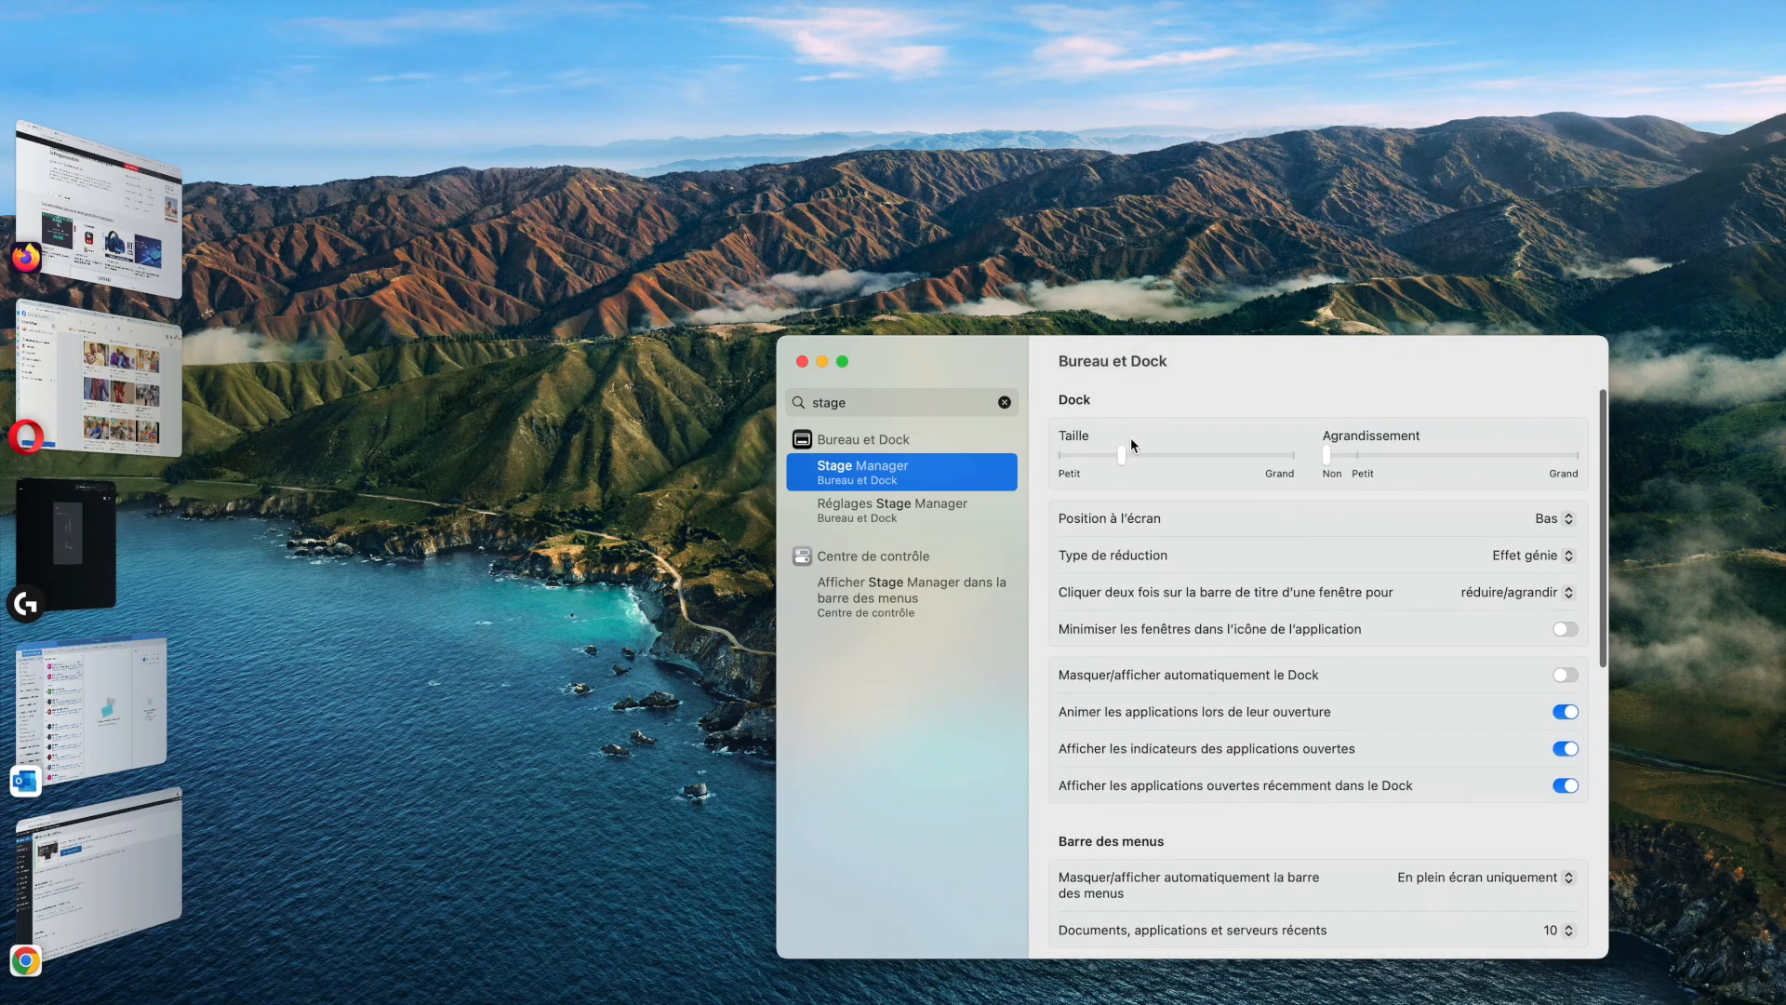
pyautogui.moveTo(1123, 455)
pyautogui.mouseDown()
pyautogui.moveTo(1080, 455)
pyautogui.moveTo(1142, 460)
pyautogui.moveTo(1113, 459)
pyautogui.mouseUp()
# Open Stage Manager's customisation options and switch "Éléments du bureau" on and back off
pyautogui.scroll(-10, 1226, 787)
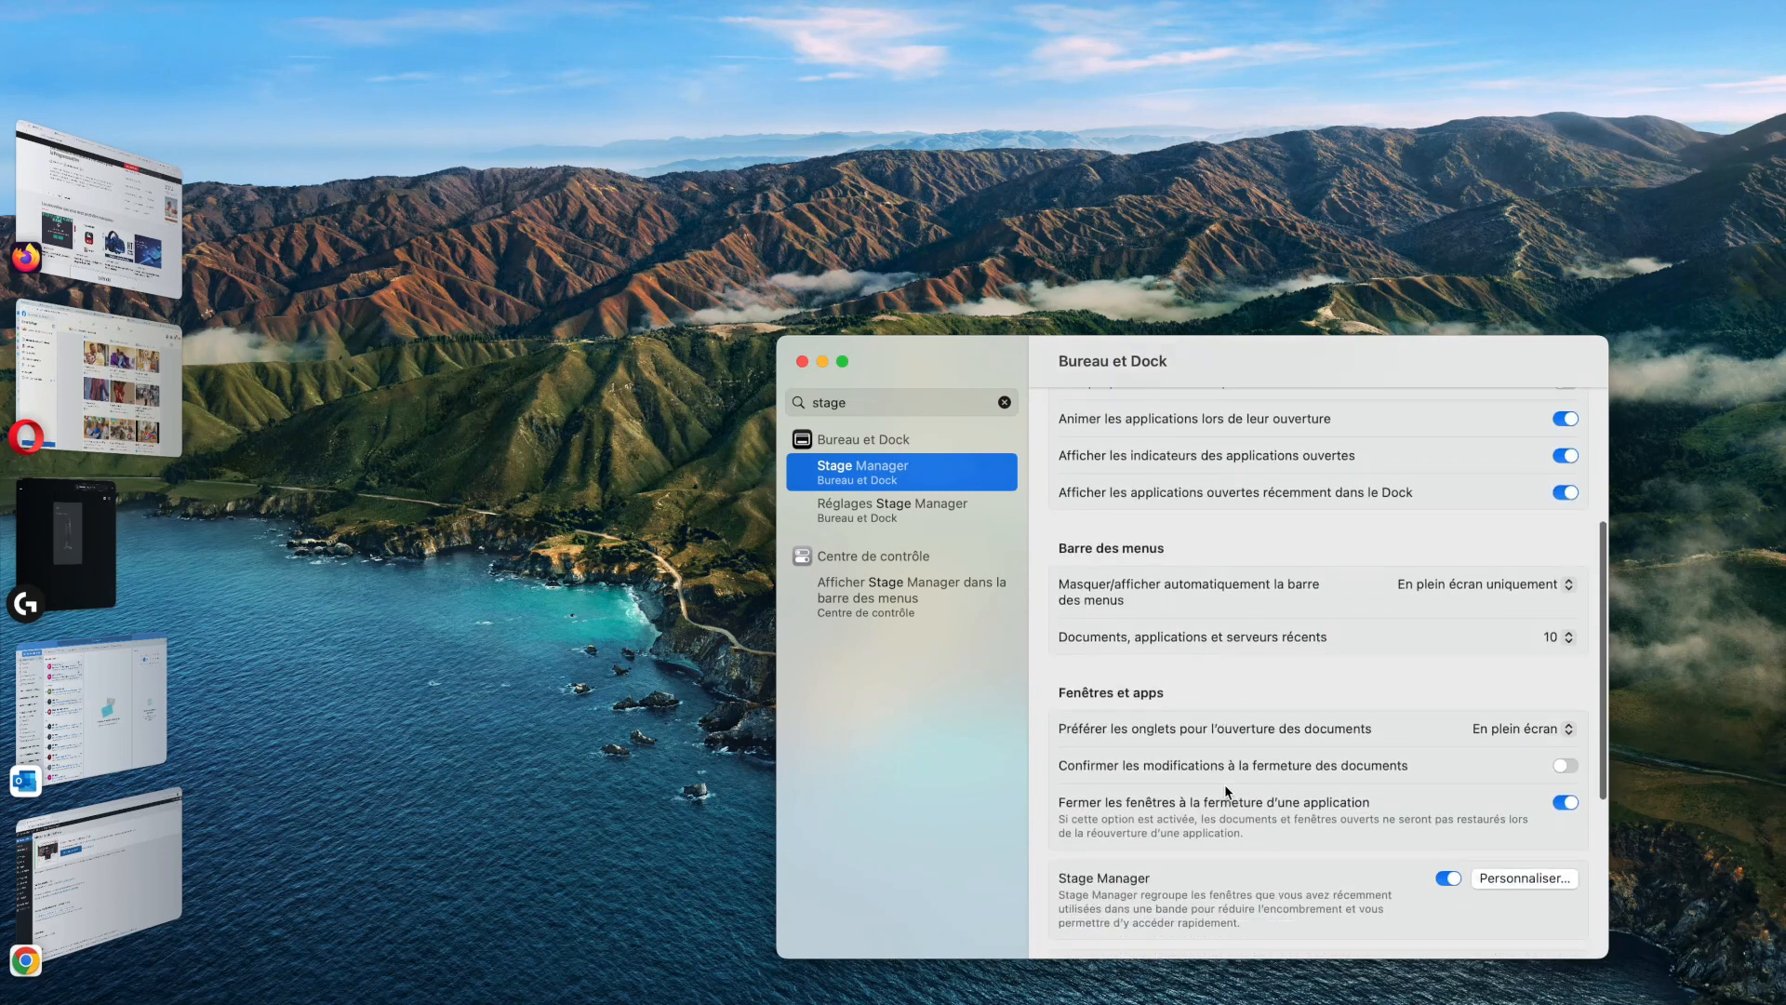
pyautogui.scroll(4, 1286, 815)
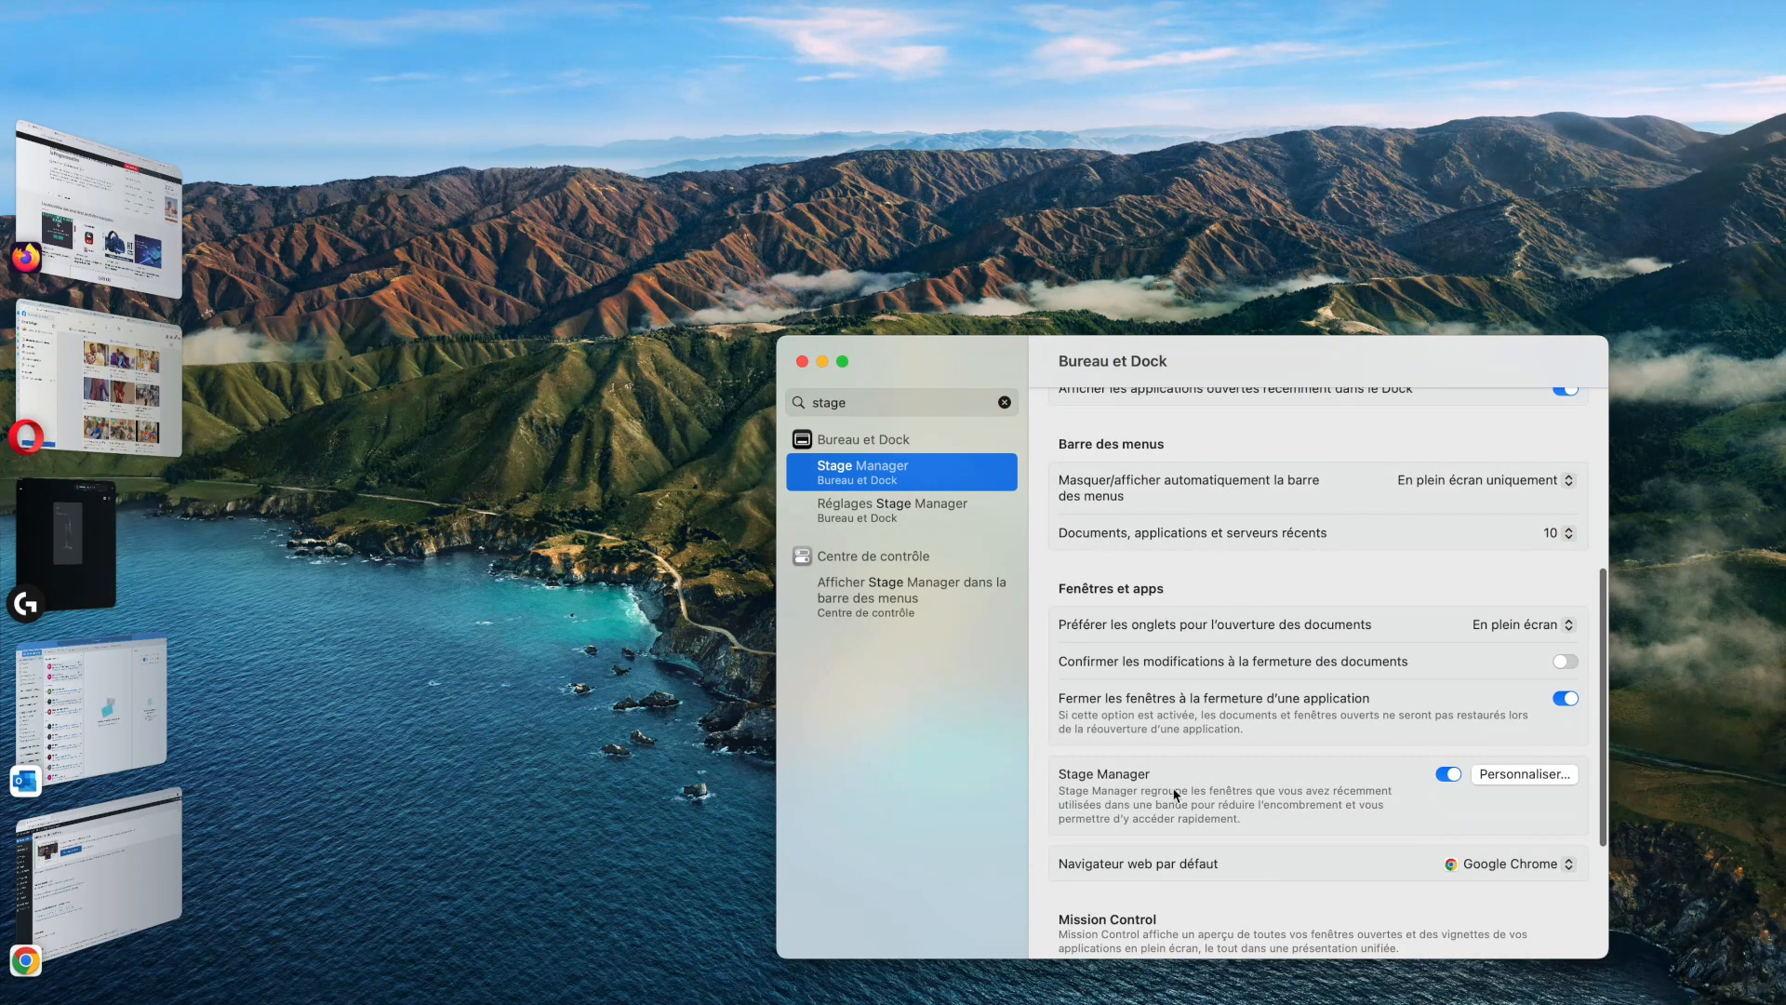
pyautogui.click(1526, 774)
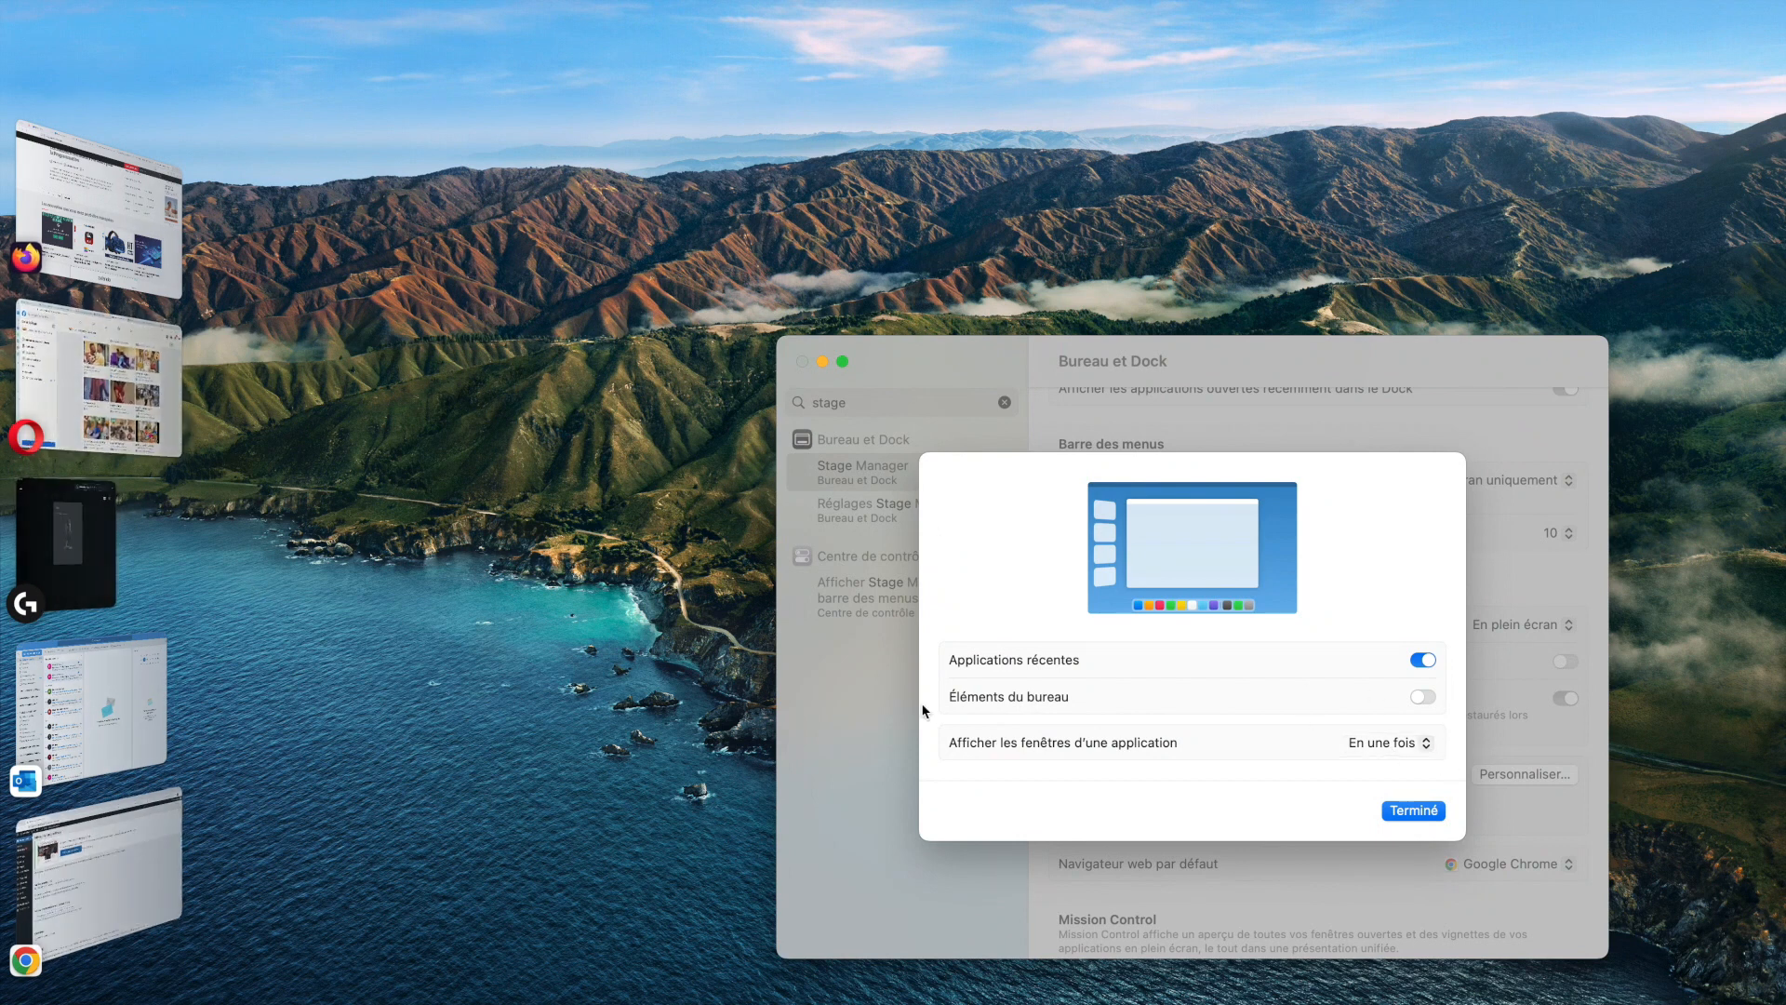
pyautogui.click(1422, 698)
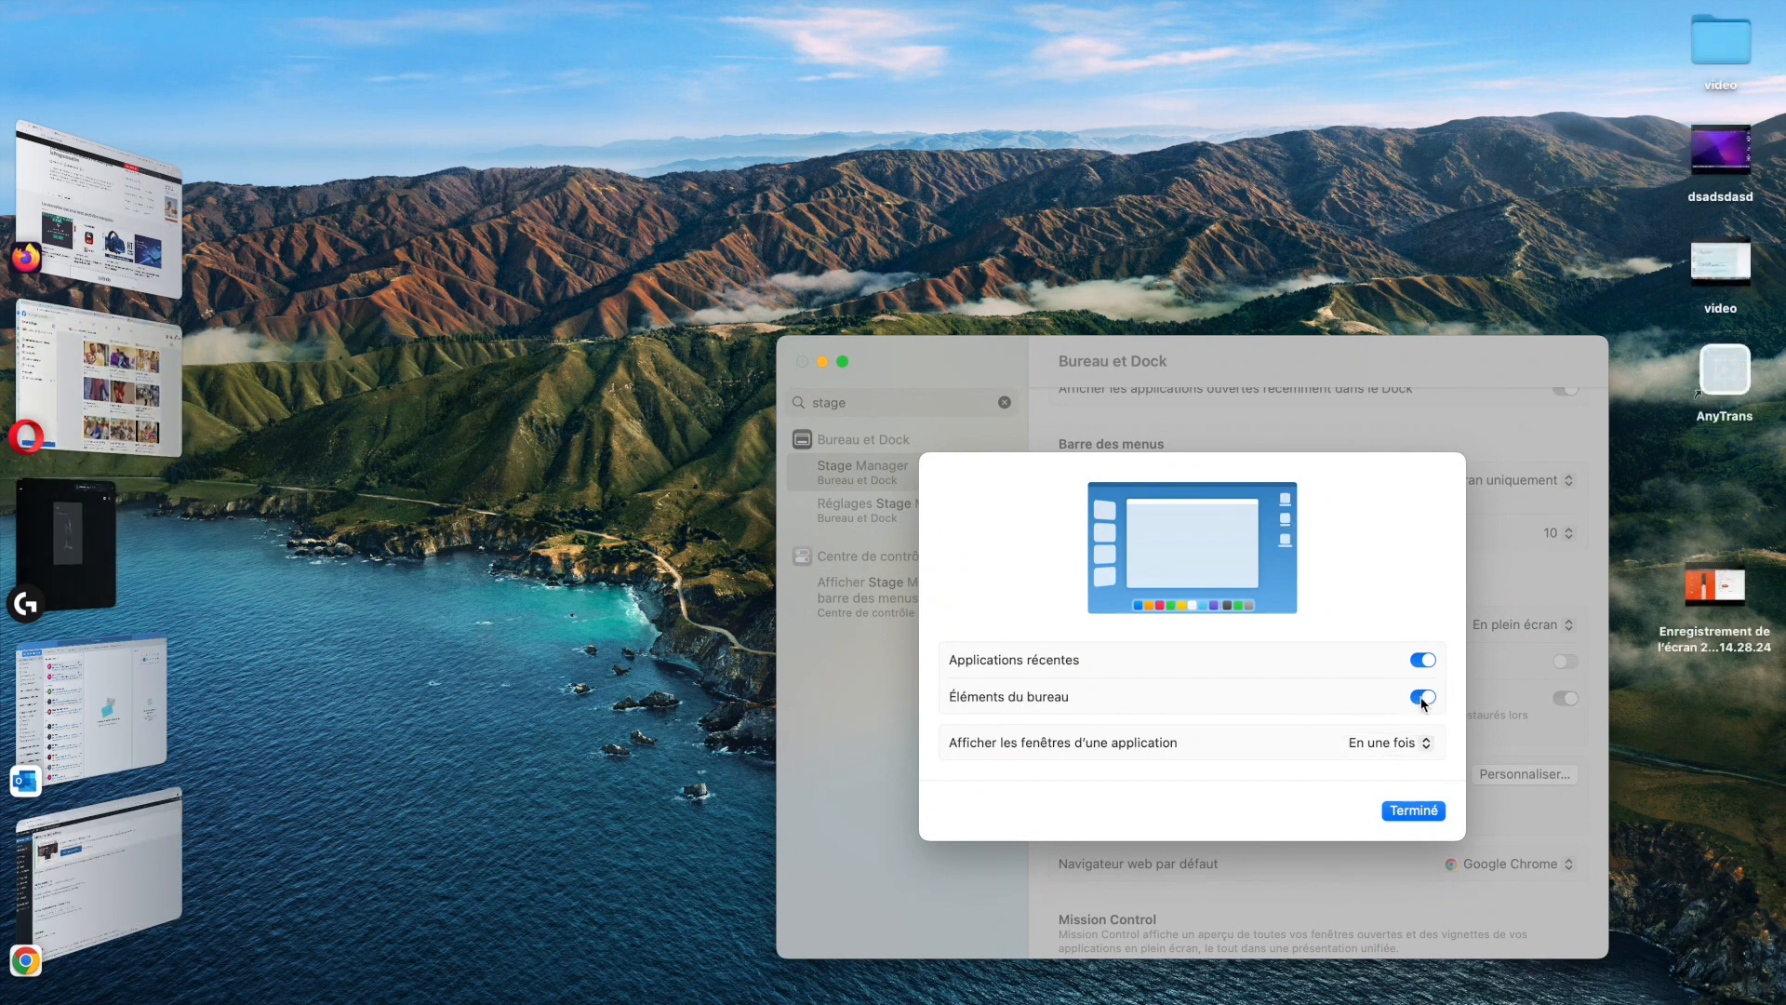
pyautogui.click(1423, 697)
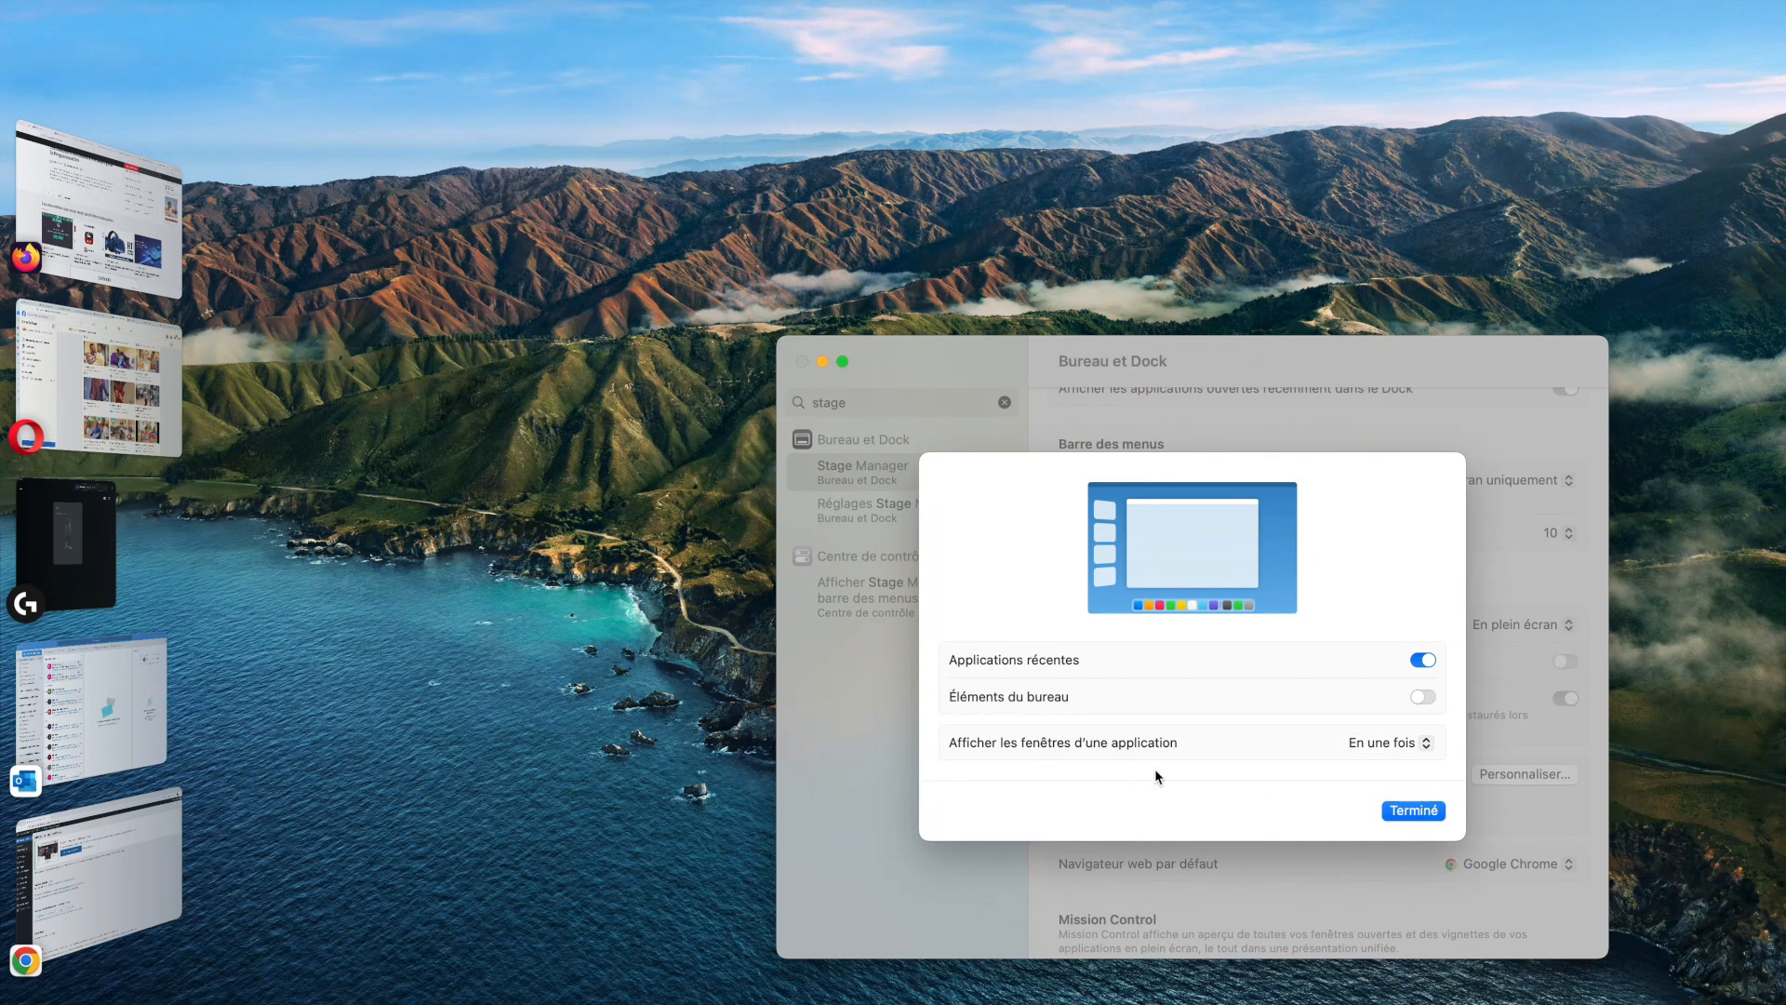
# Set "Afficher les fenêtres d'une application" to "Une à la fois", return it to "En une fois", and close the customisation dialog
pyautogui.click(1356, 750)
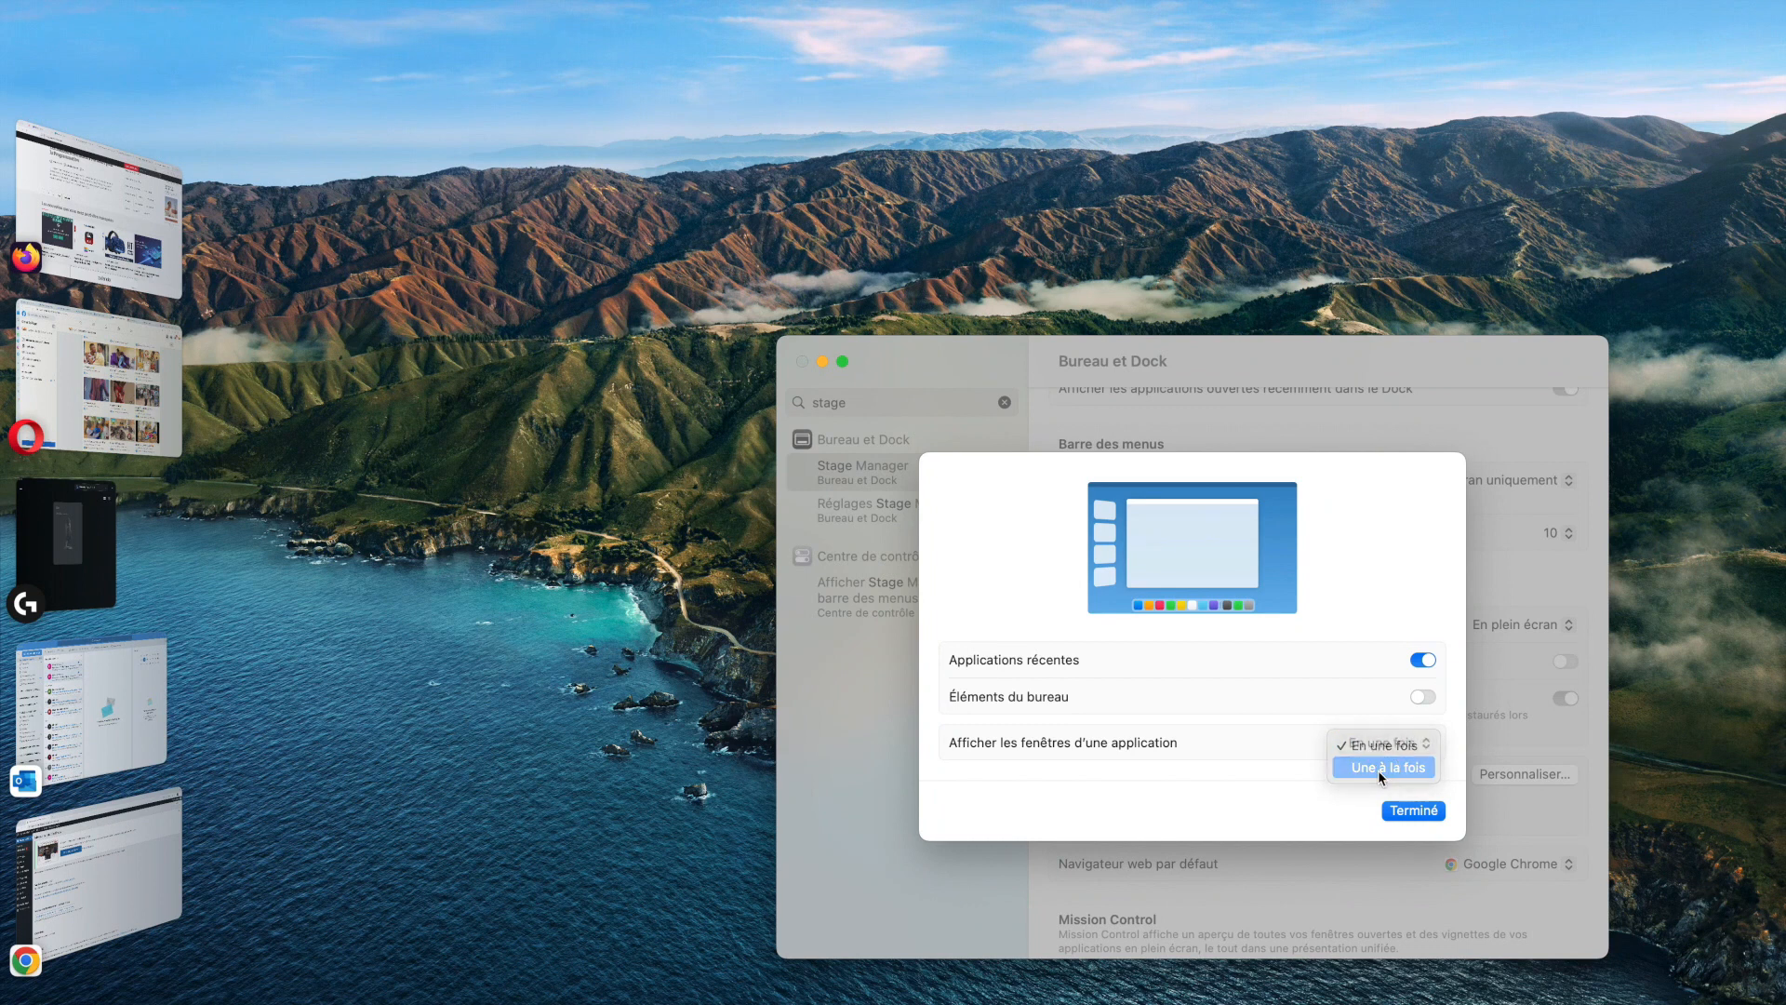
pyautogui.click(1377, 771)
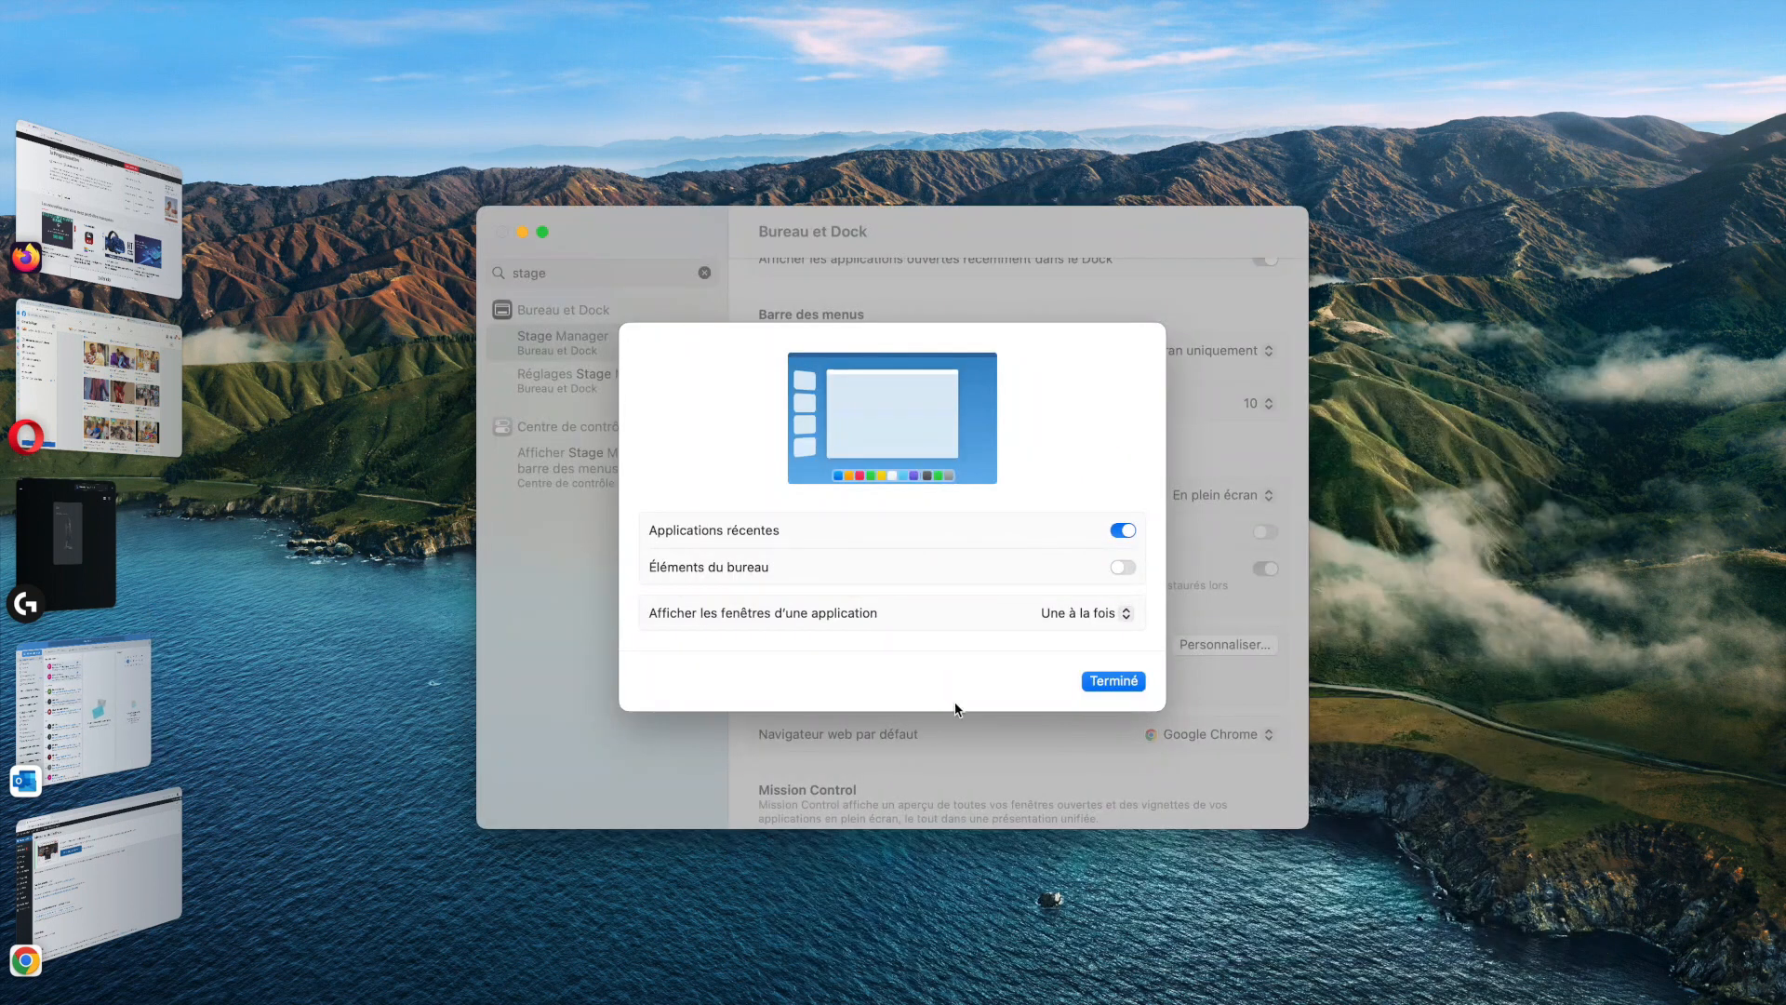
pyautogui.click(1079, 613)
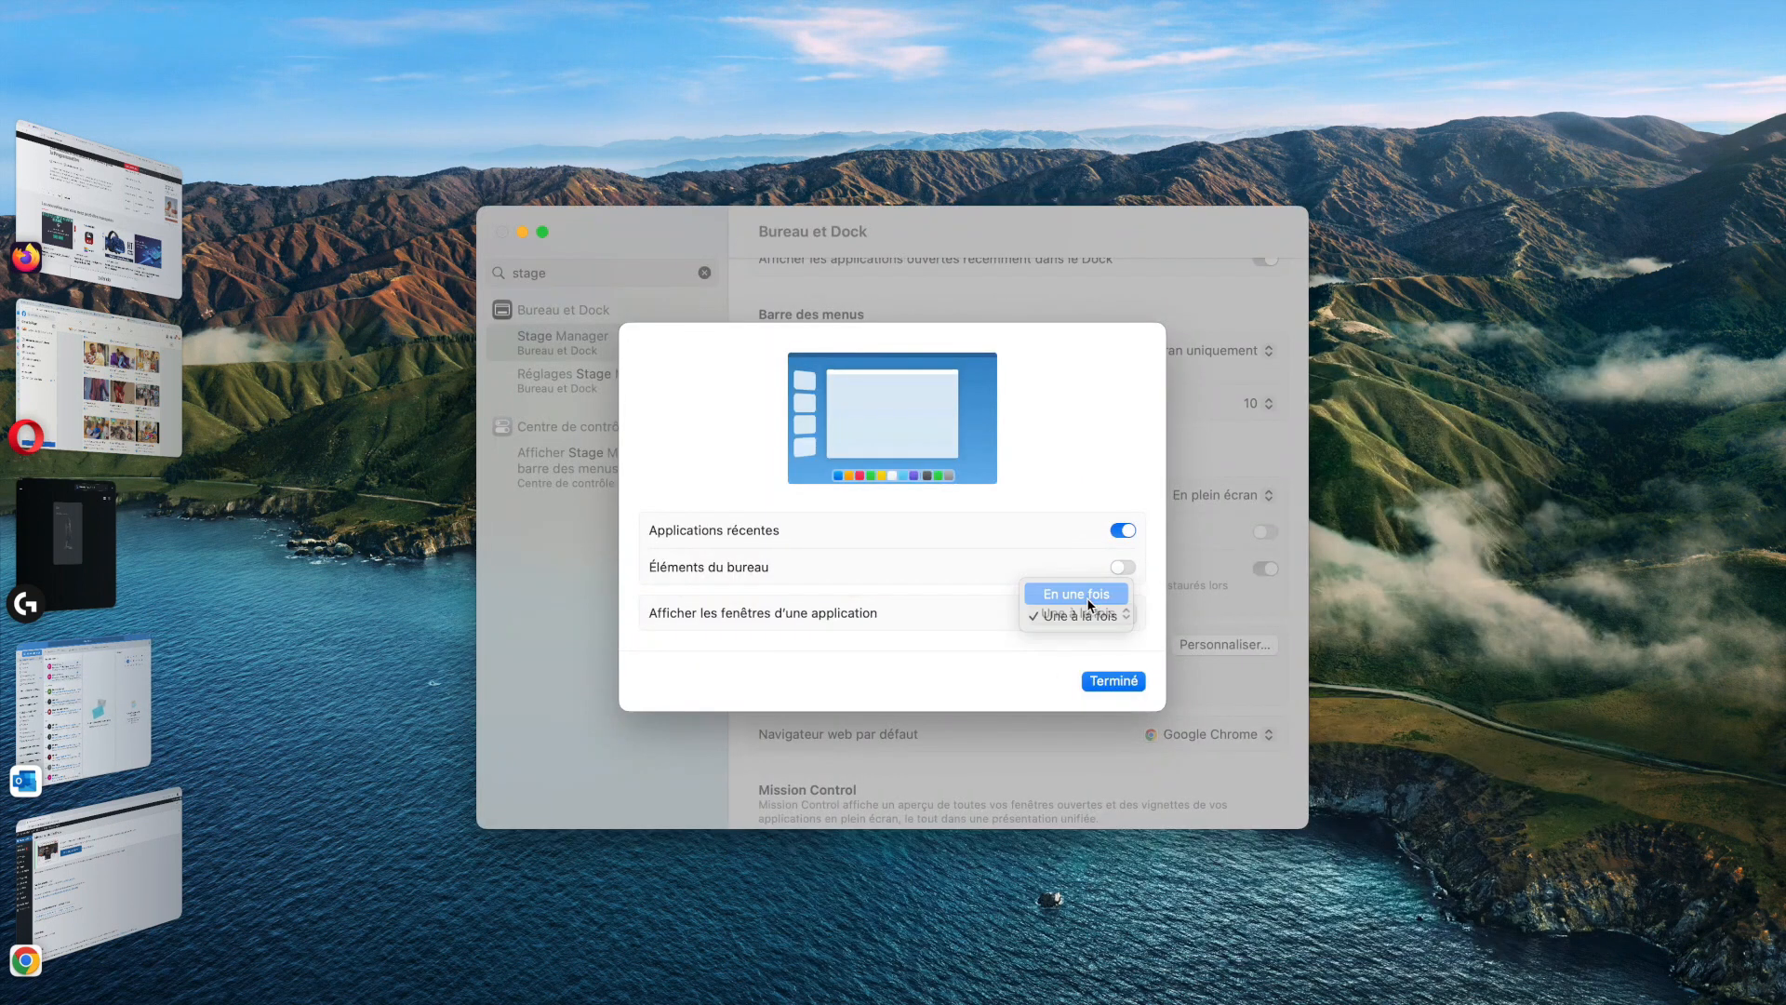
pyautogui.click(1087, 597)
pyautogui.click(1431, 813)
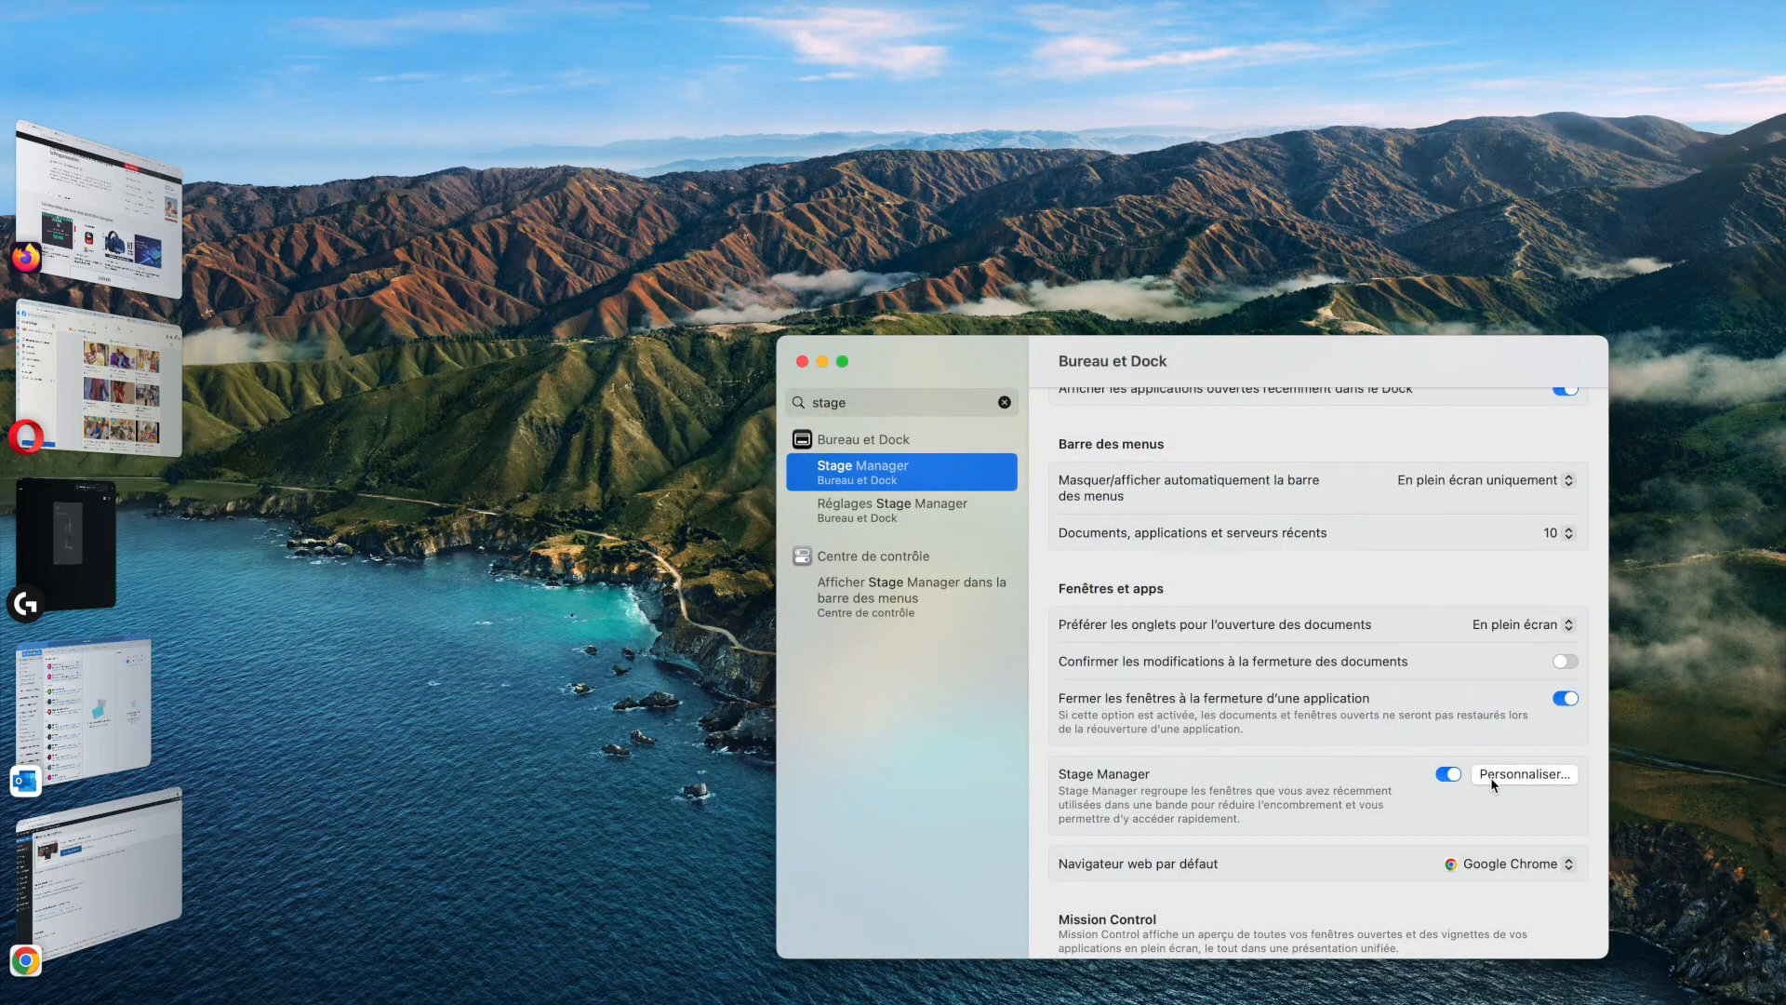
# Switch Stage Manager off and back on in the Bureau et Dock settings
pyautogui.click(1445, 776)
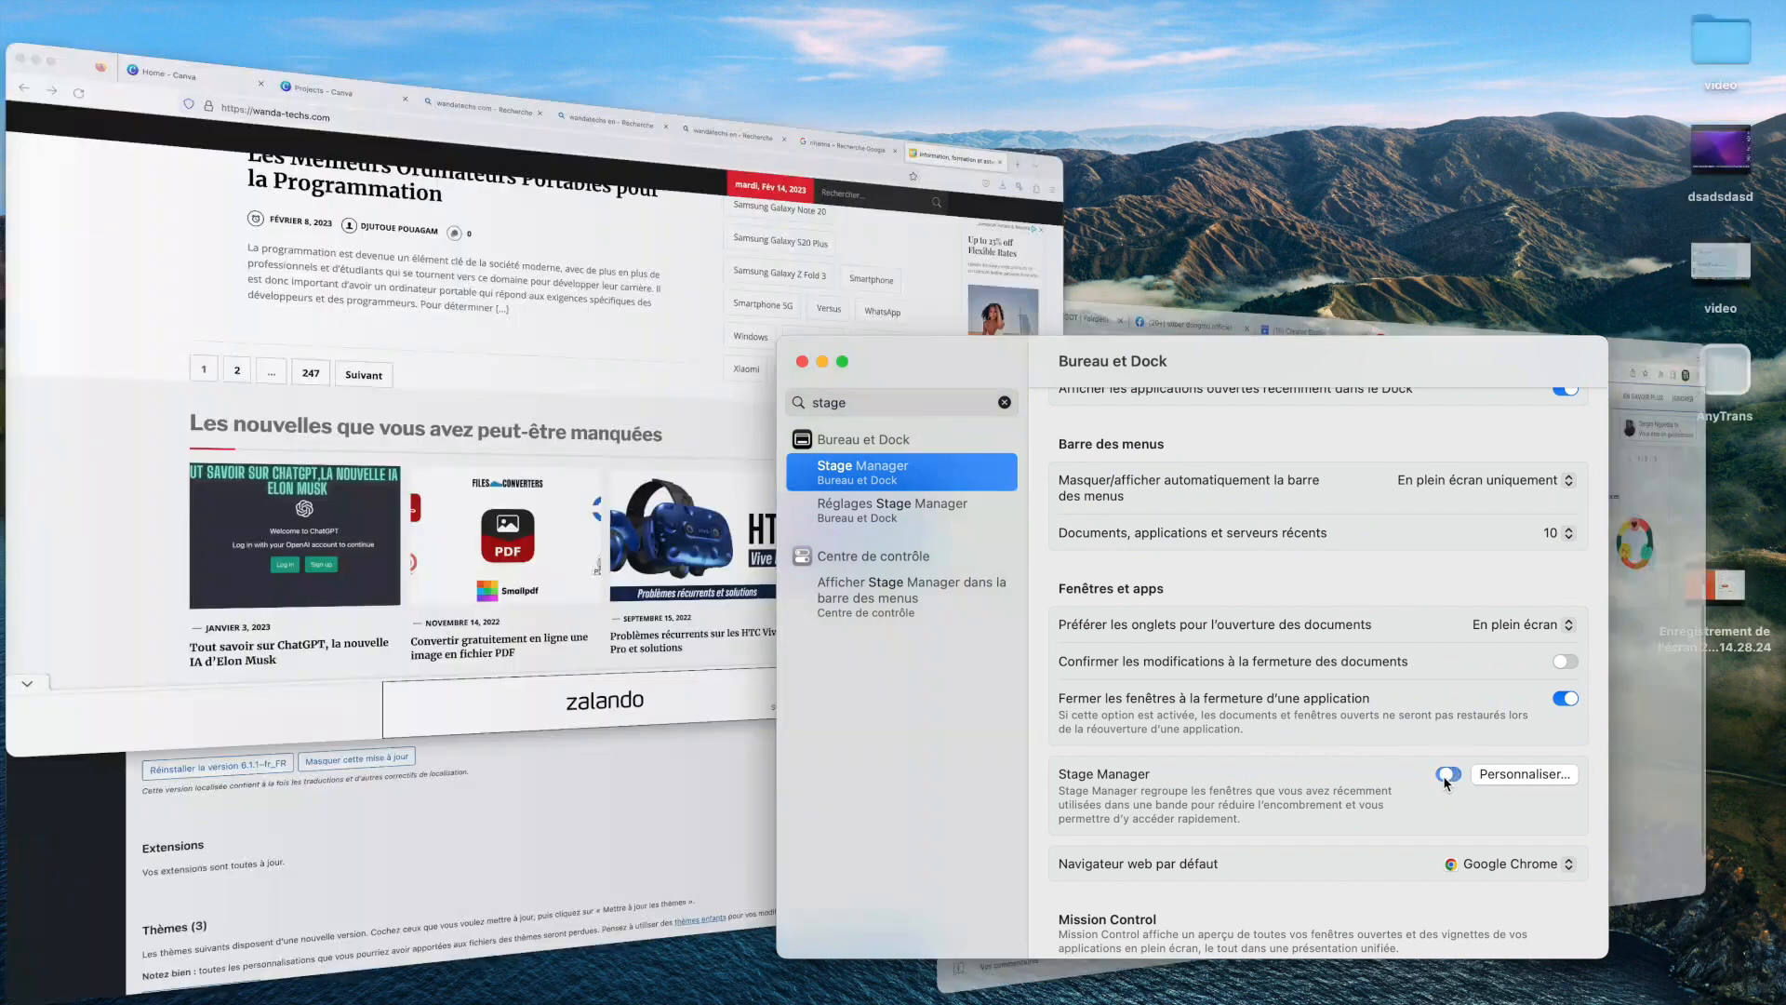
pyautogui.click(1445, 776)
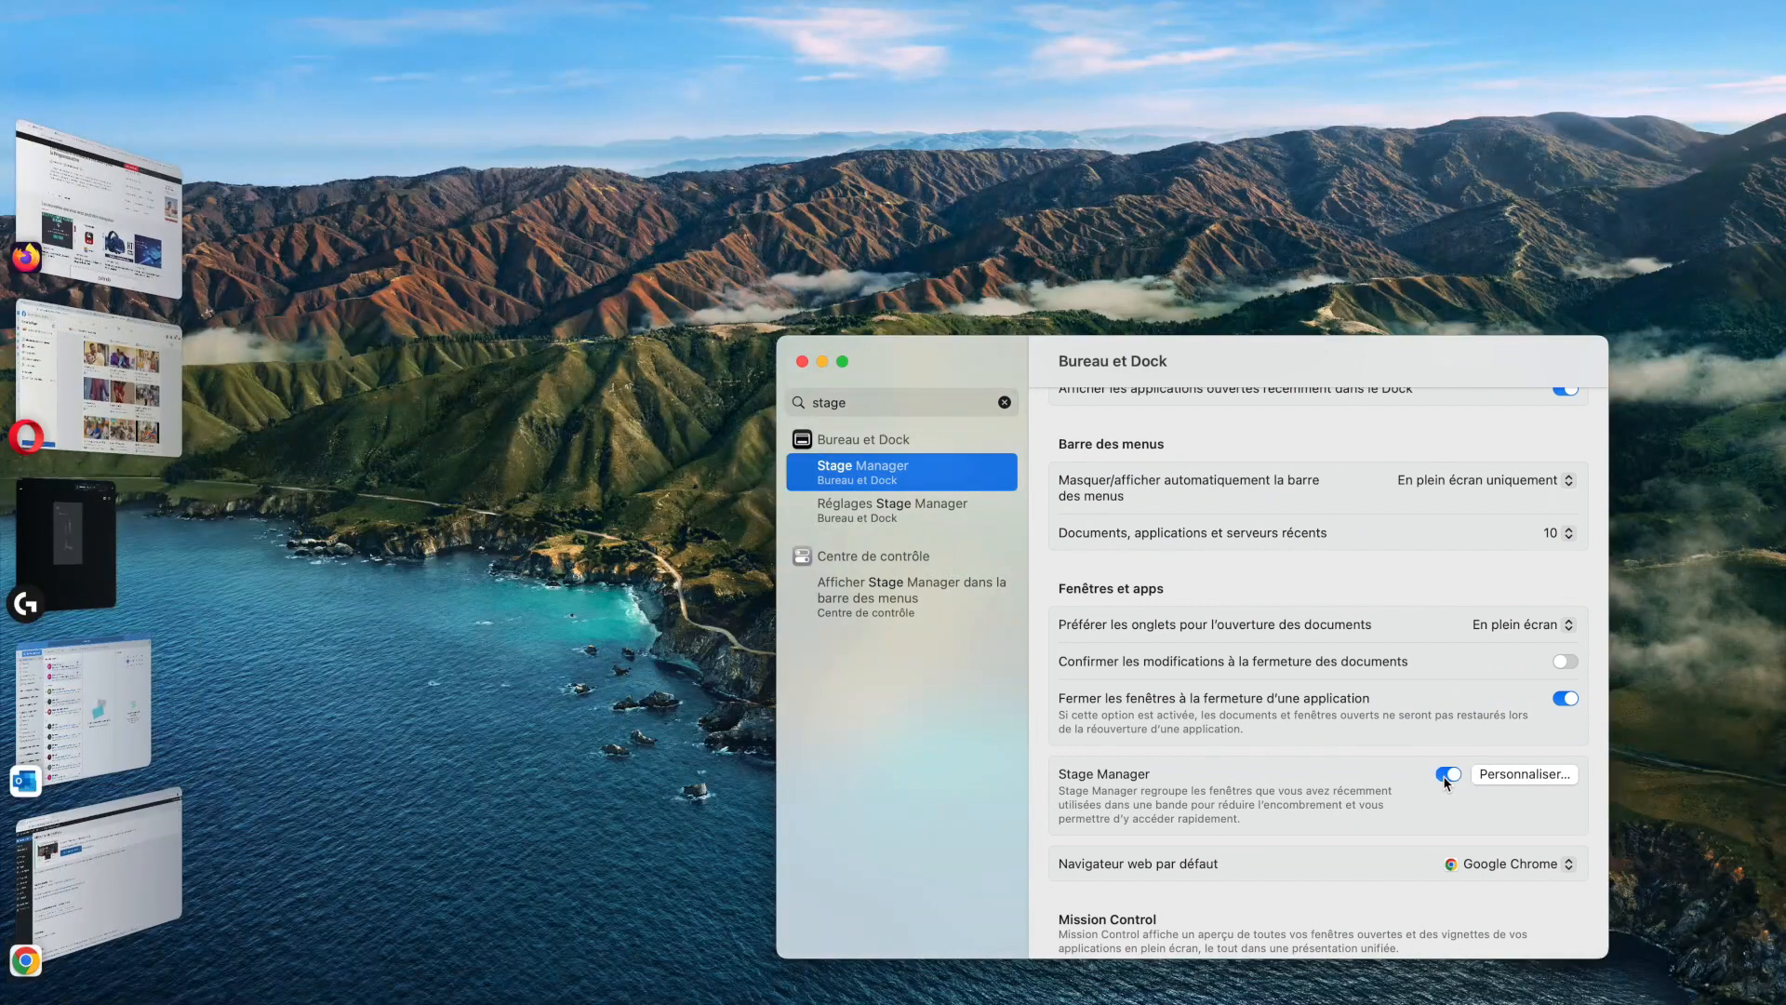